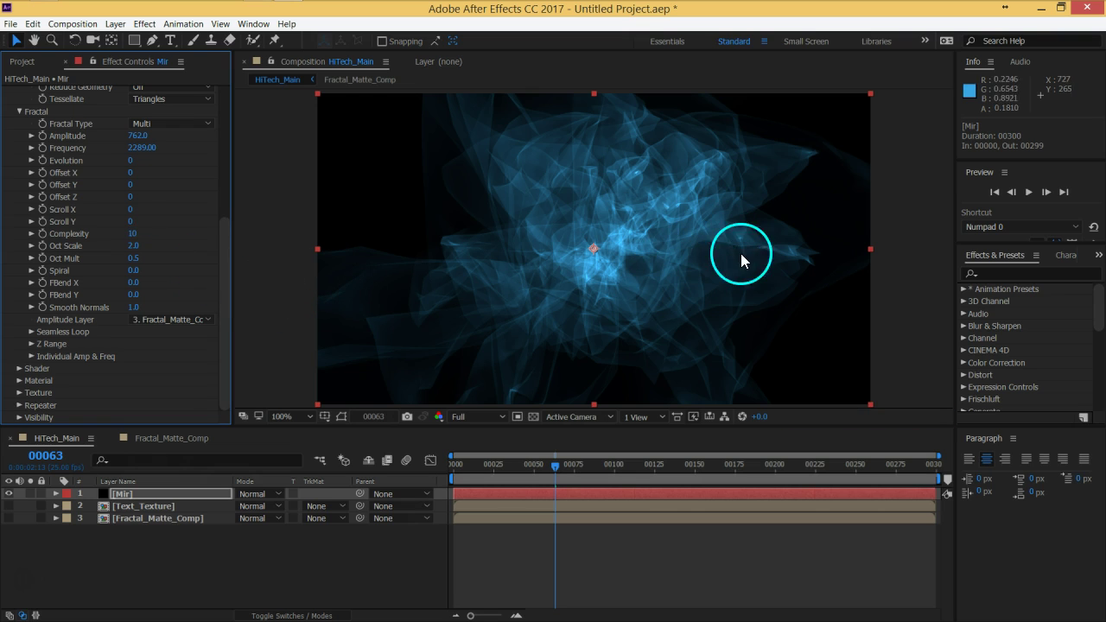
- Set the Mir geometry's Vertices X and Vertices Y to 200 and preview the result at frame 21
drag(224, 256, 229, 142)
click(135, 191)
text(200)
key(Tab)
text(200)
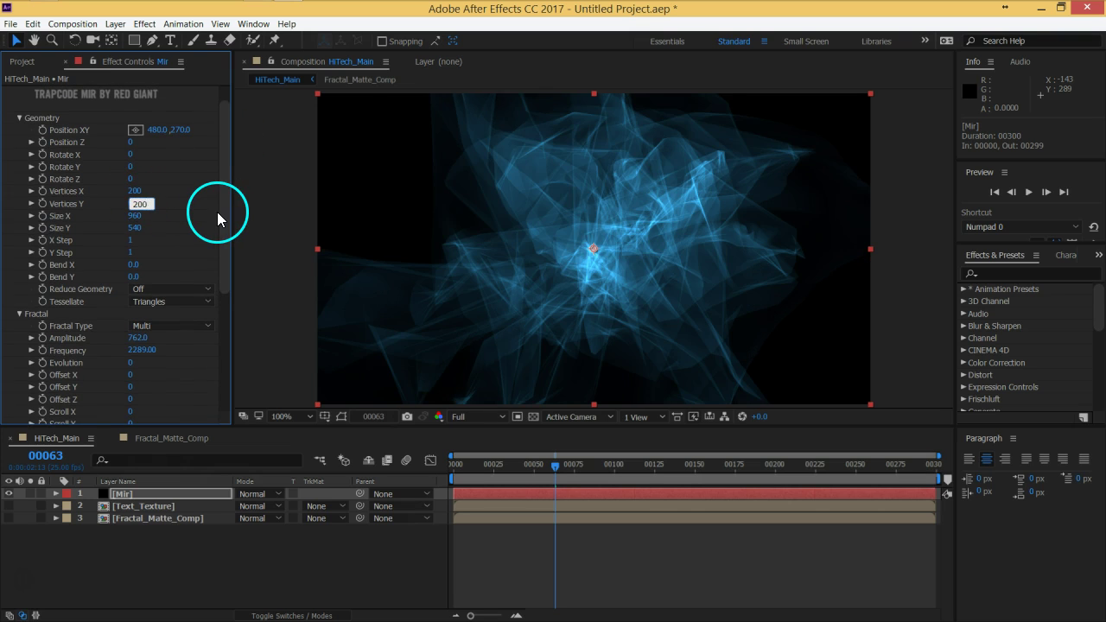
key(Return)
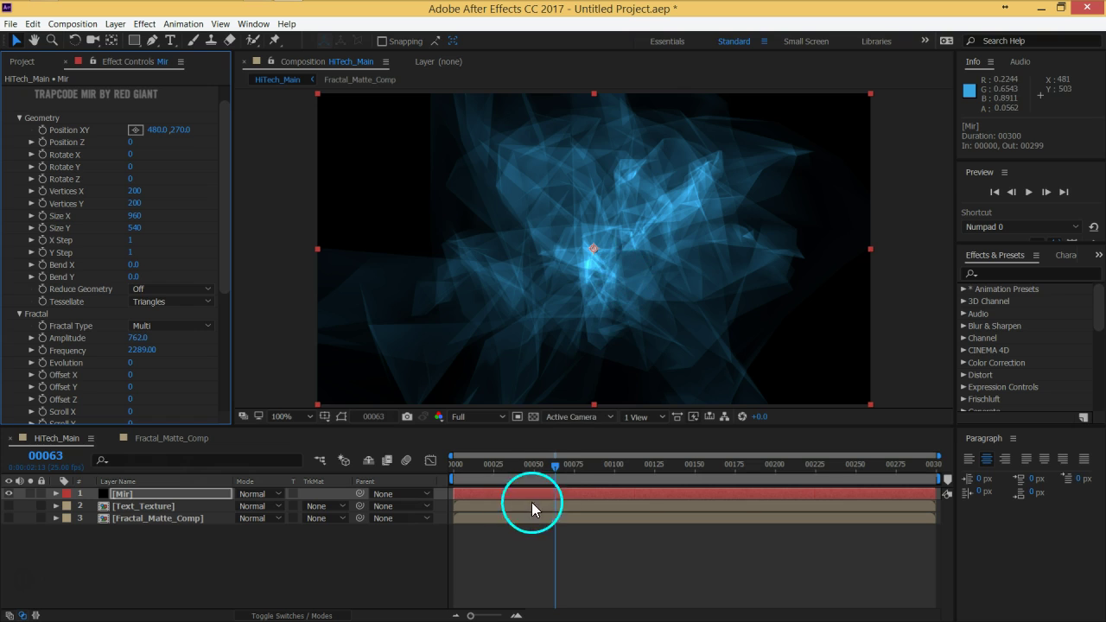
drag(557, 468, 490, 465)
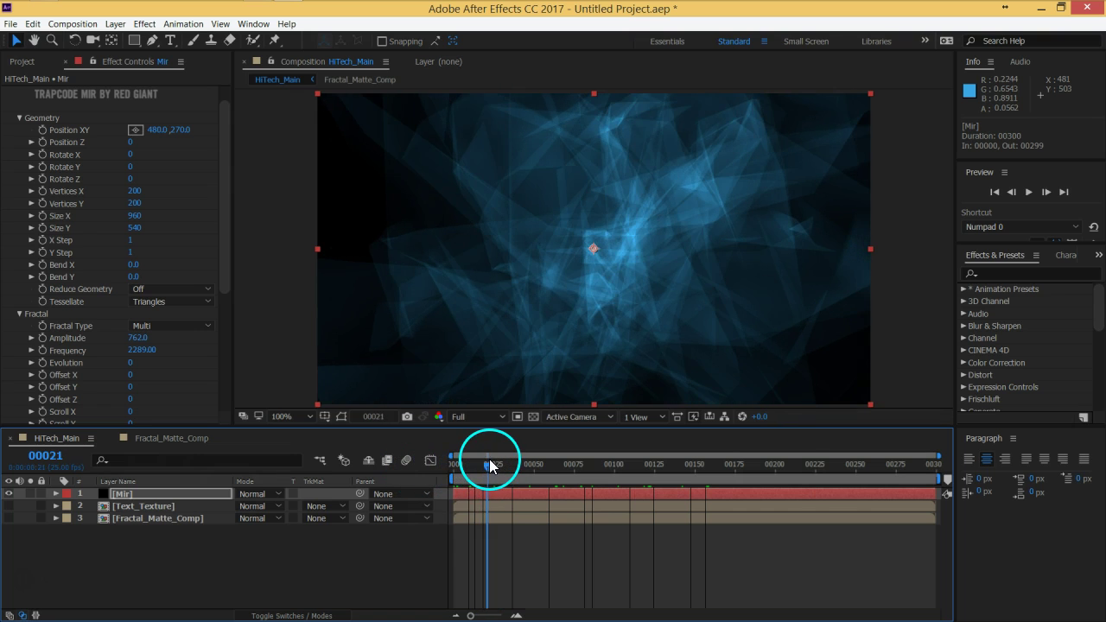
- Set the Mir geometry's Vertices X and Vertices Y to 500
click(138, 190)
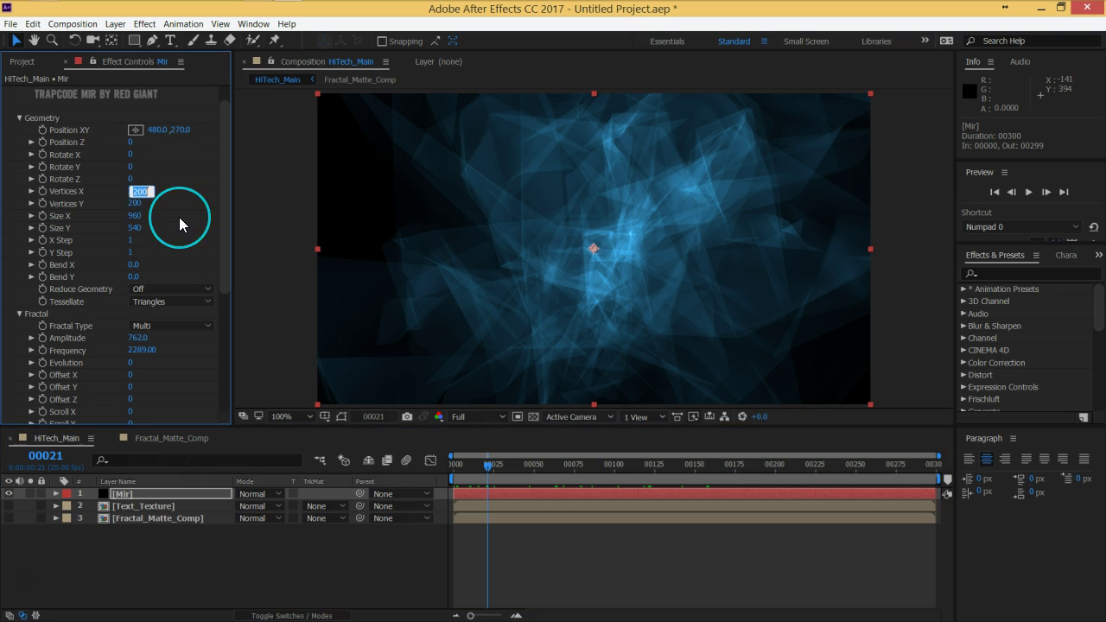
text(500)
key(Tab)
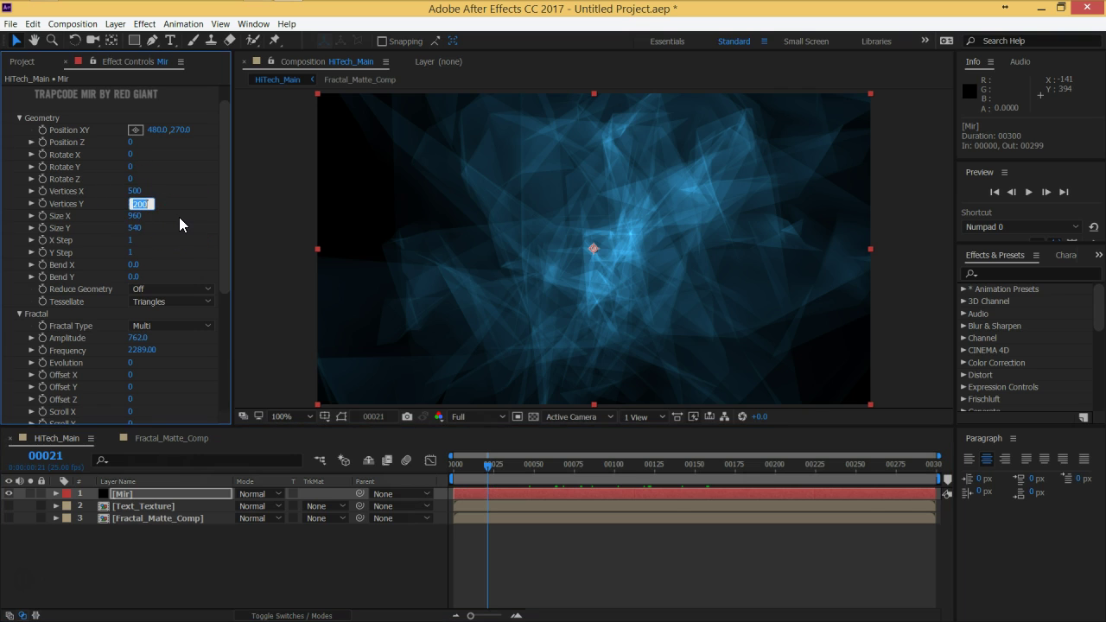
text(500)
key(Return)
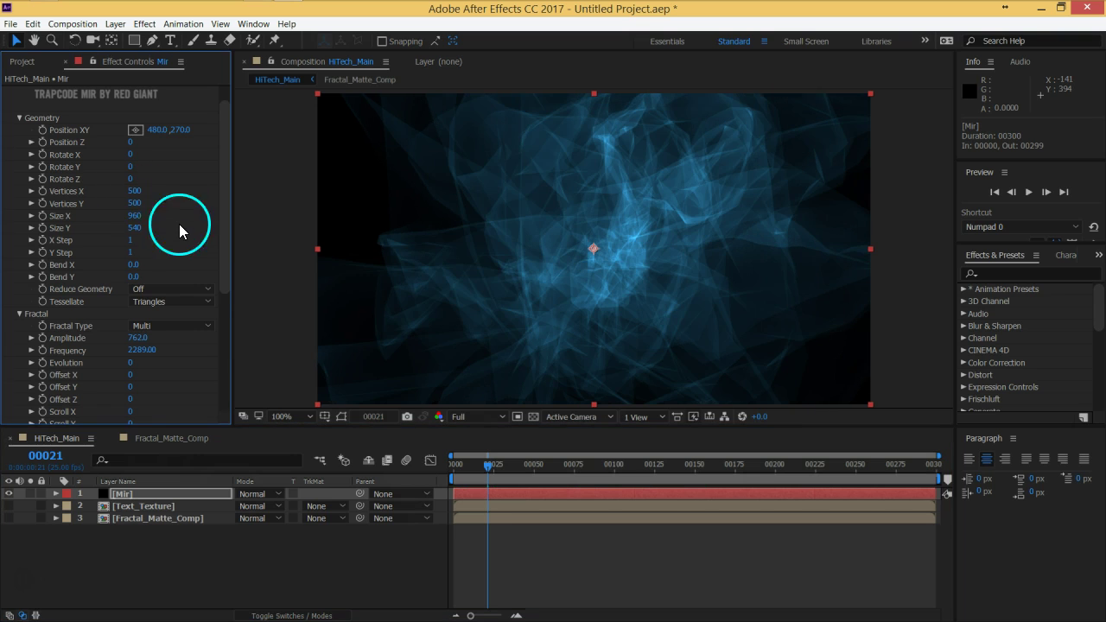
- Try the Phong shader in the Mir Shader settings and return it to Density
scroll(175, 218, down, 10)
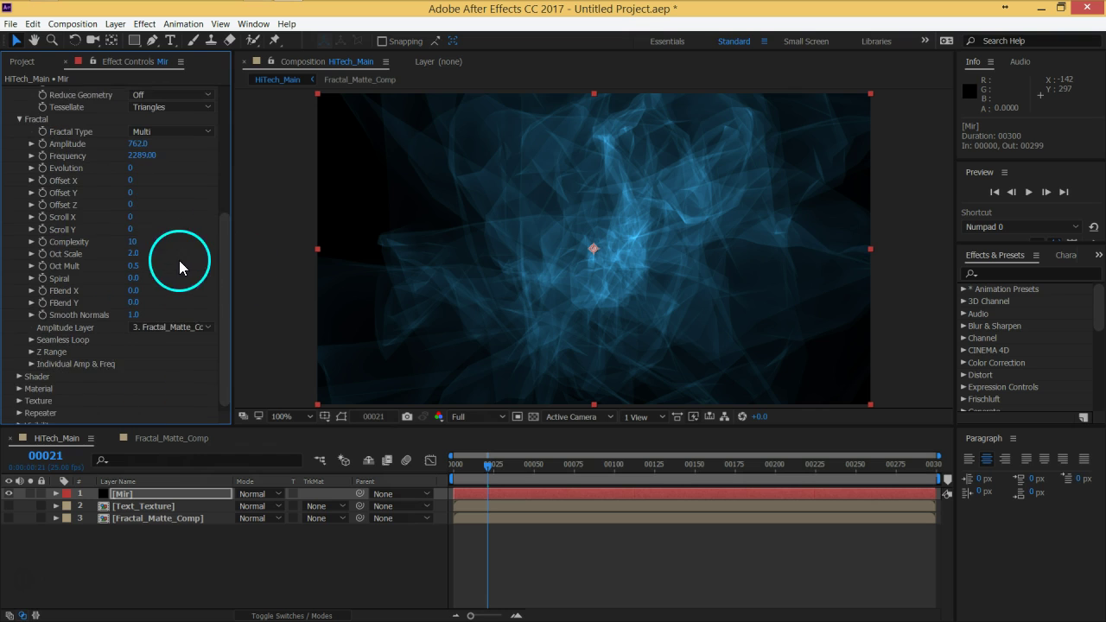
click(20, 379)
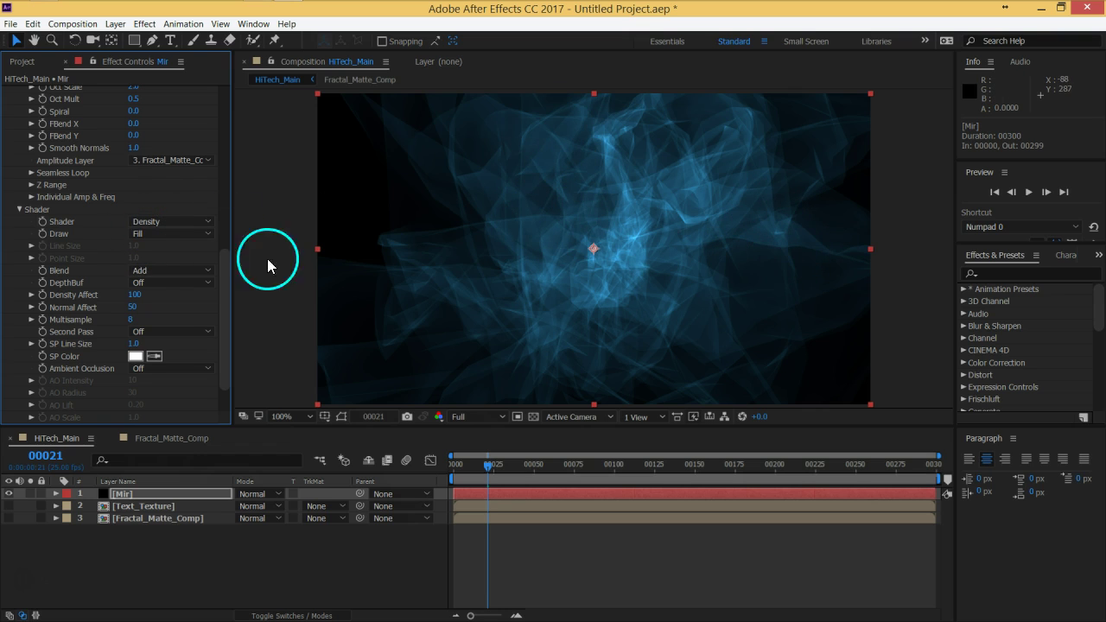
click(156, 222)
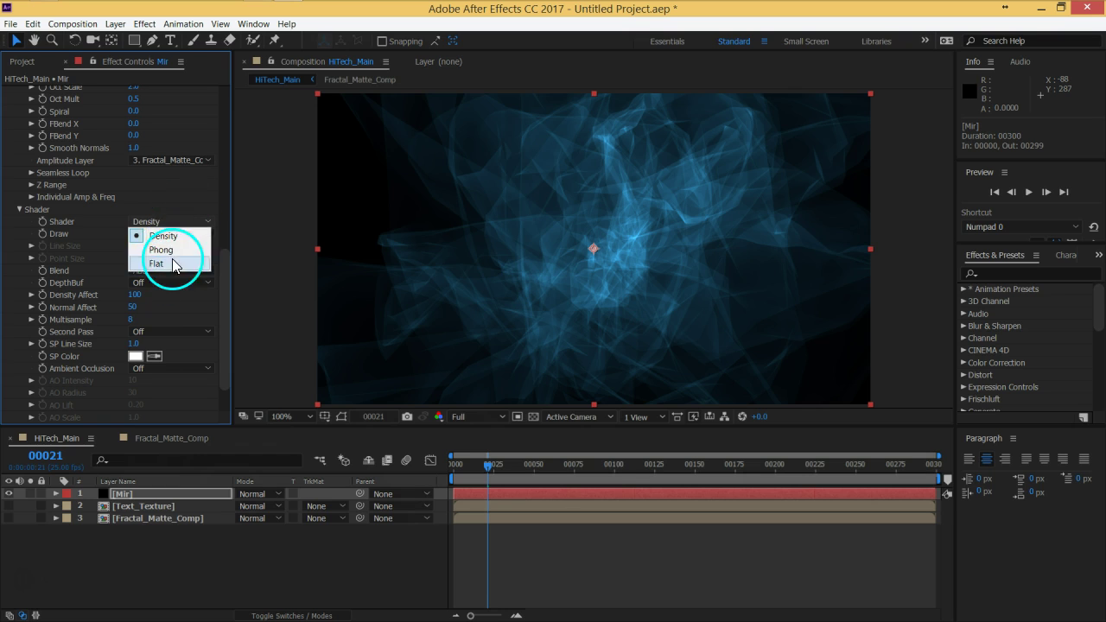
click(169, 250)
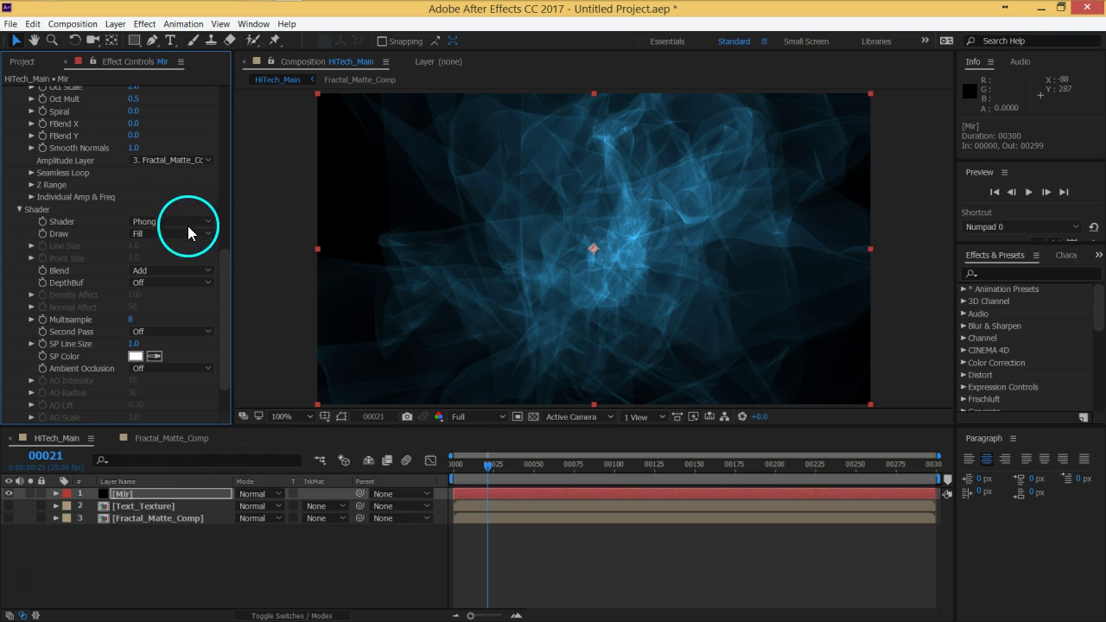
click(185, 221)
click(178, 235)
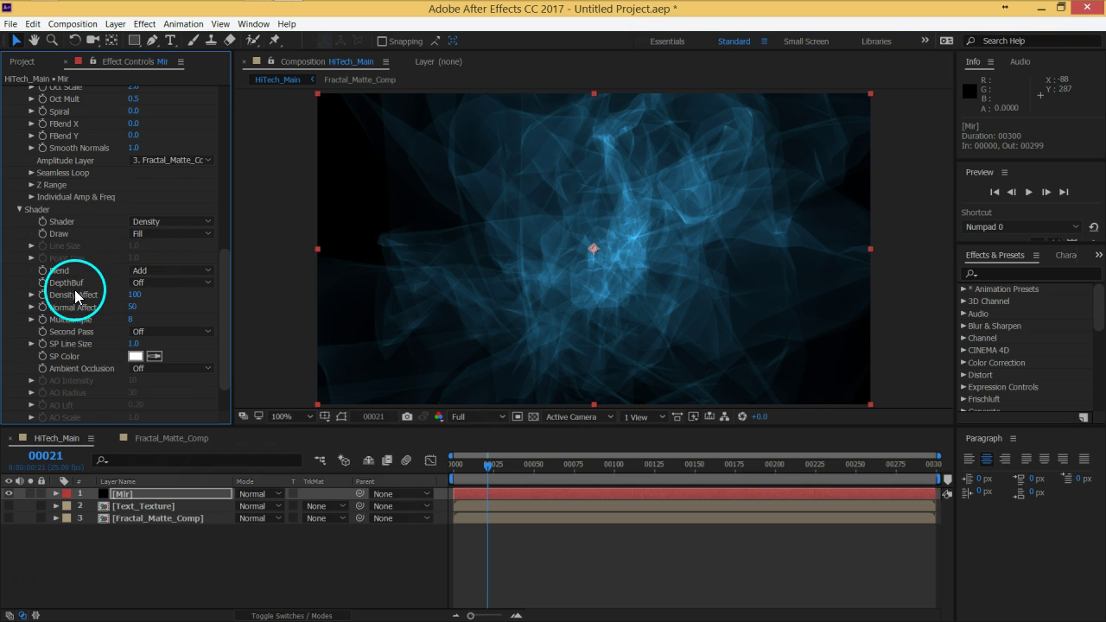
- Set the Mir shader's Draw mode to Wireframe and preview the effect at frame 91
drag(224, 260, 218, 284)
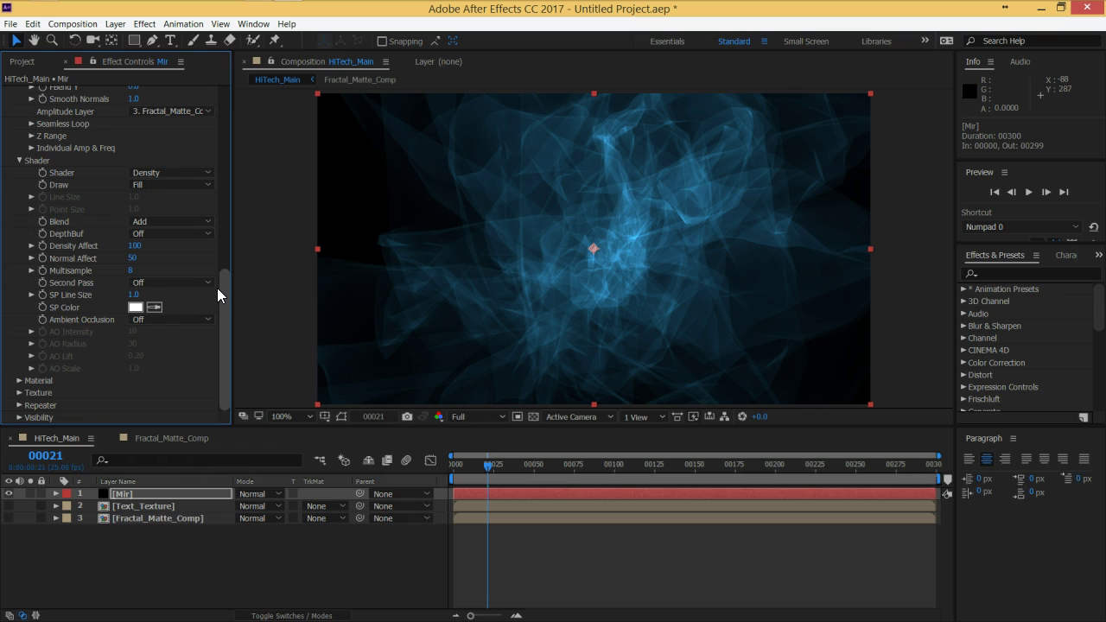
scroll(186, 269, up, 1)
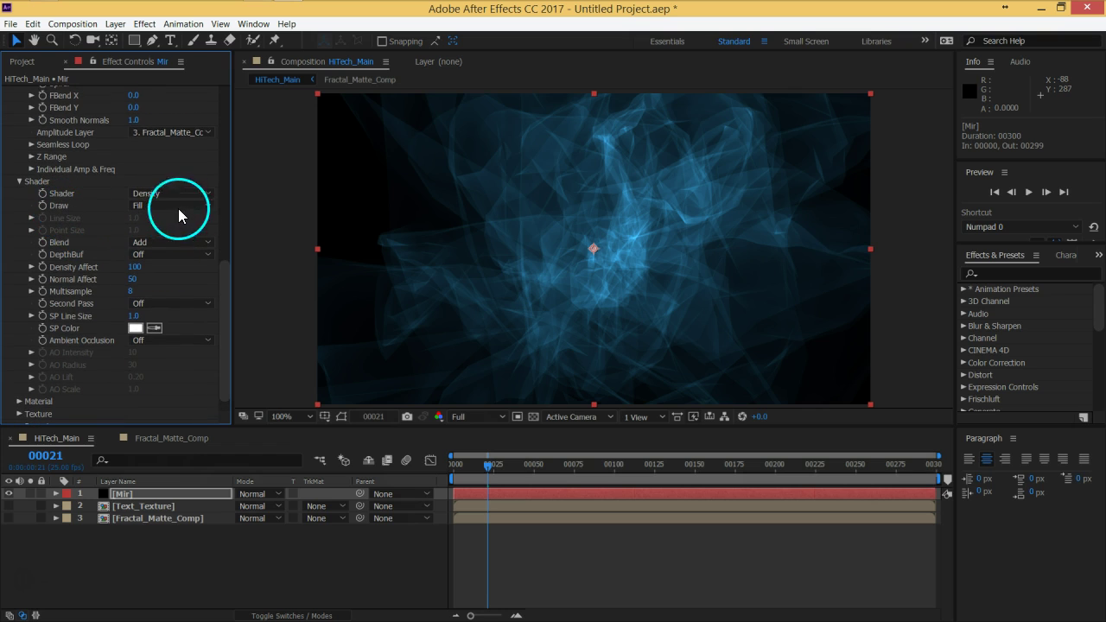
click(185, 207)
click(166, 232)
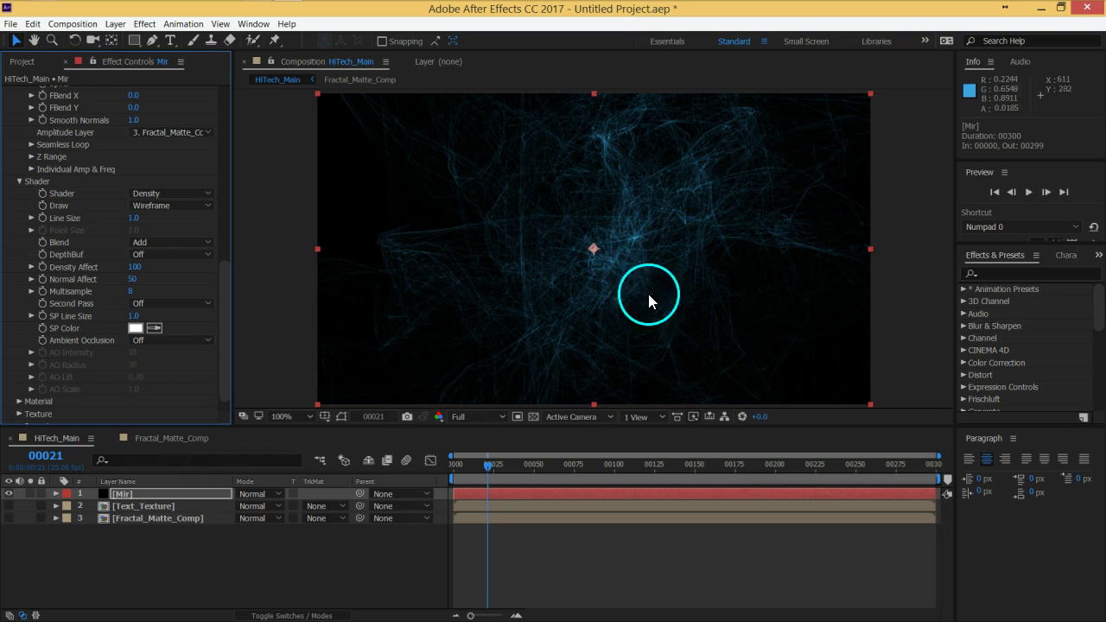
drag(489, 464, 604, 465)
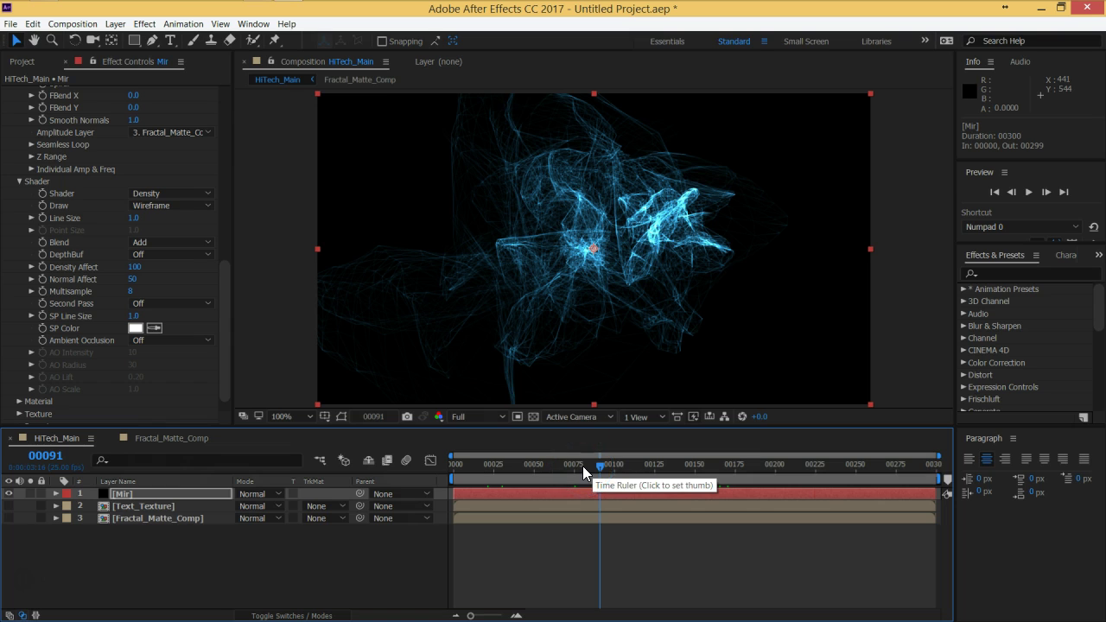
click(318, 496)
click(173, 496)
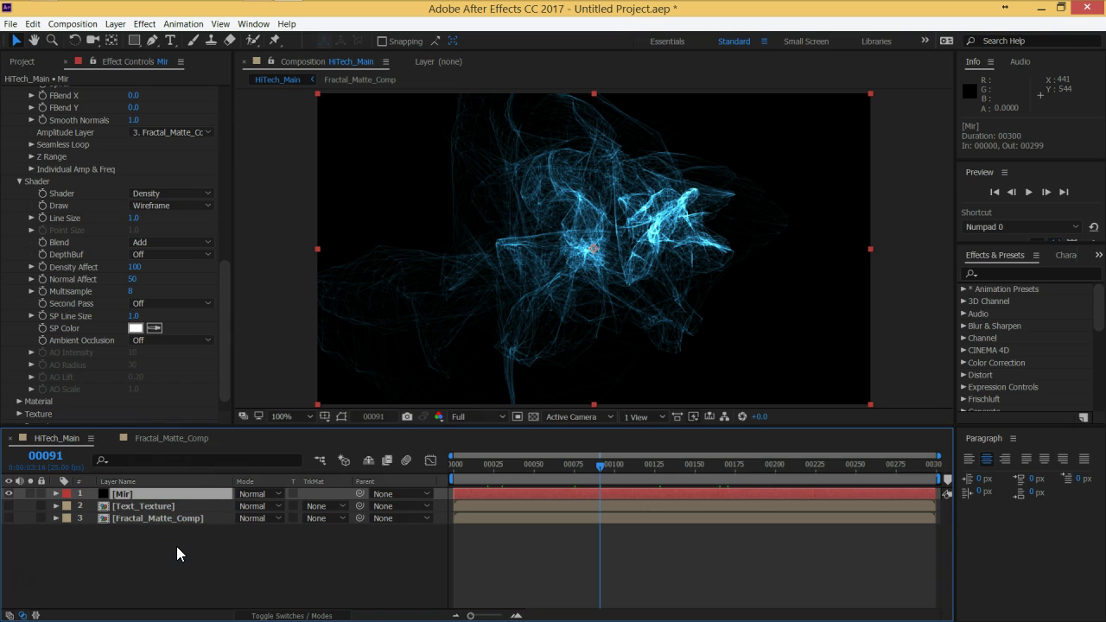
- Try the Normal blend mode in the Mir shader and preview it at frames 145 and 87
click(152, 242)
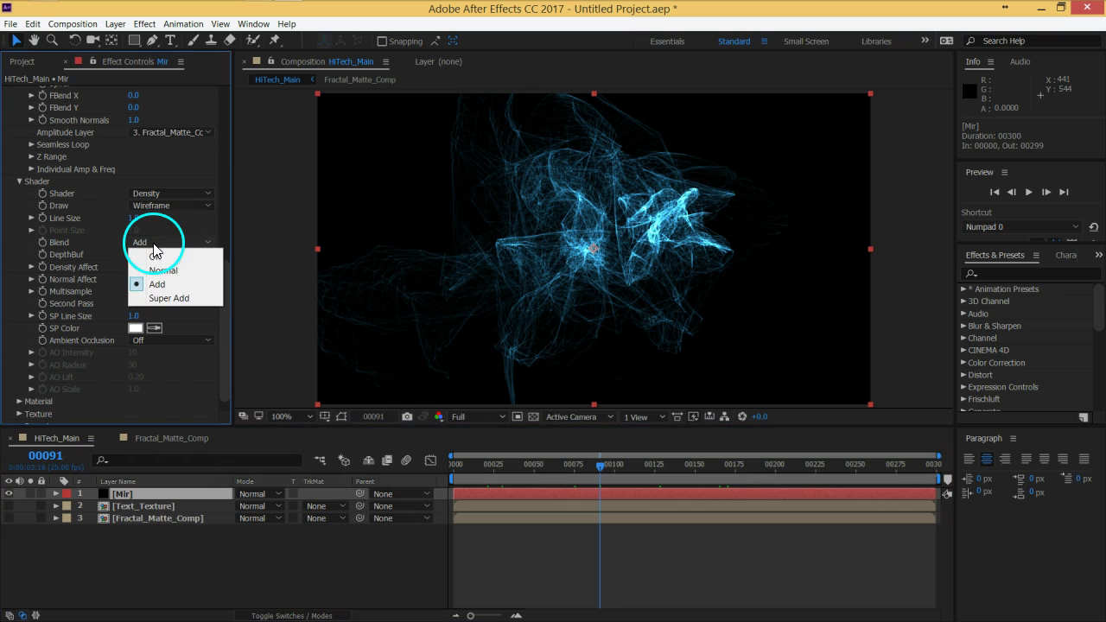
click(162, 268)
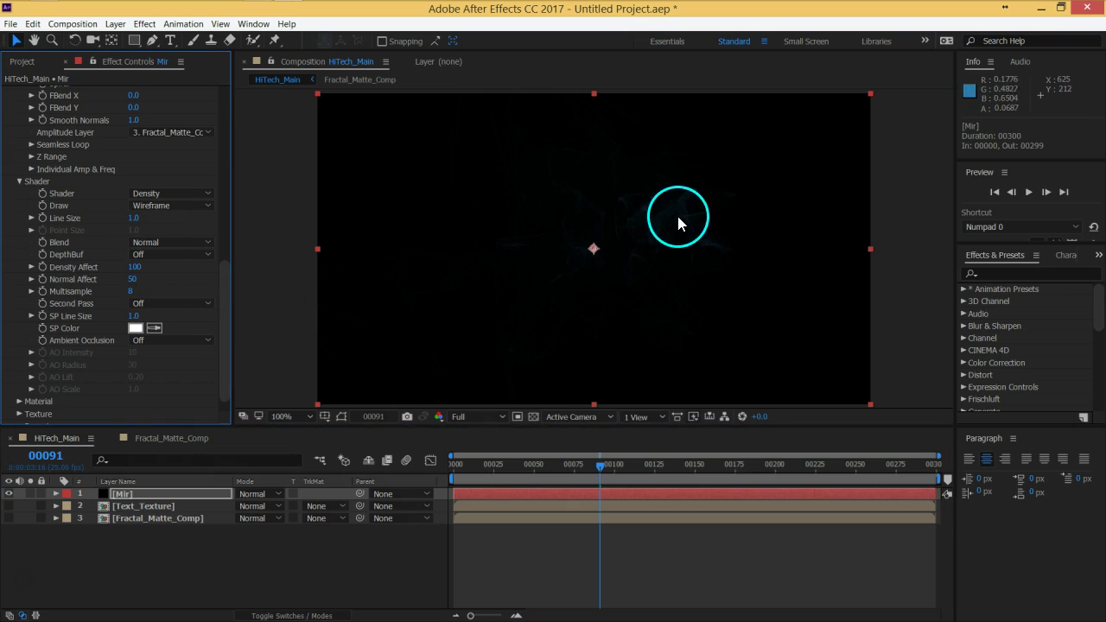
drag(600, 463, 685, 470)
click(685, 467)
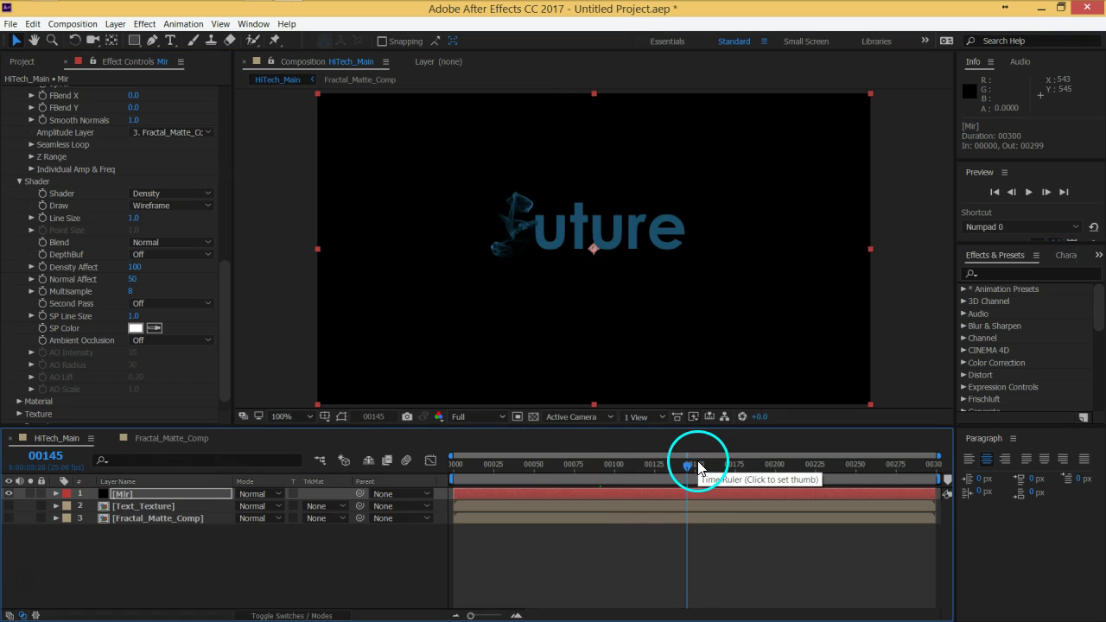
click(588, 466)
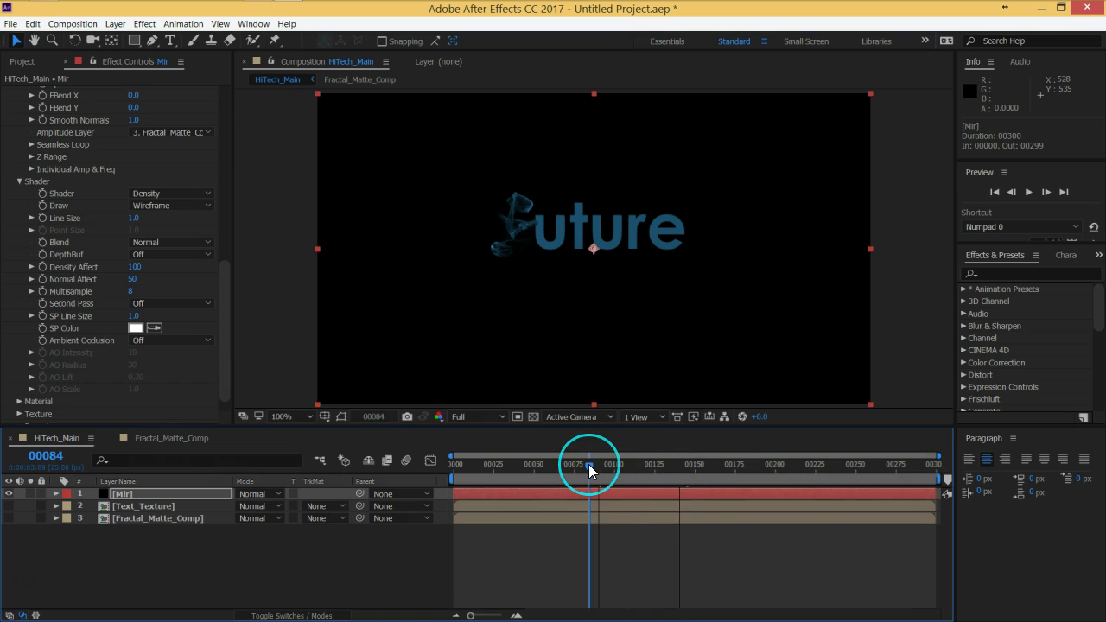
drag(589, 464, 593, 463)
click(246, 269)
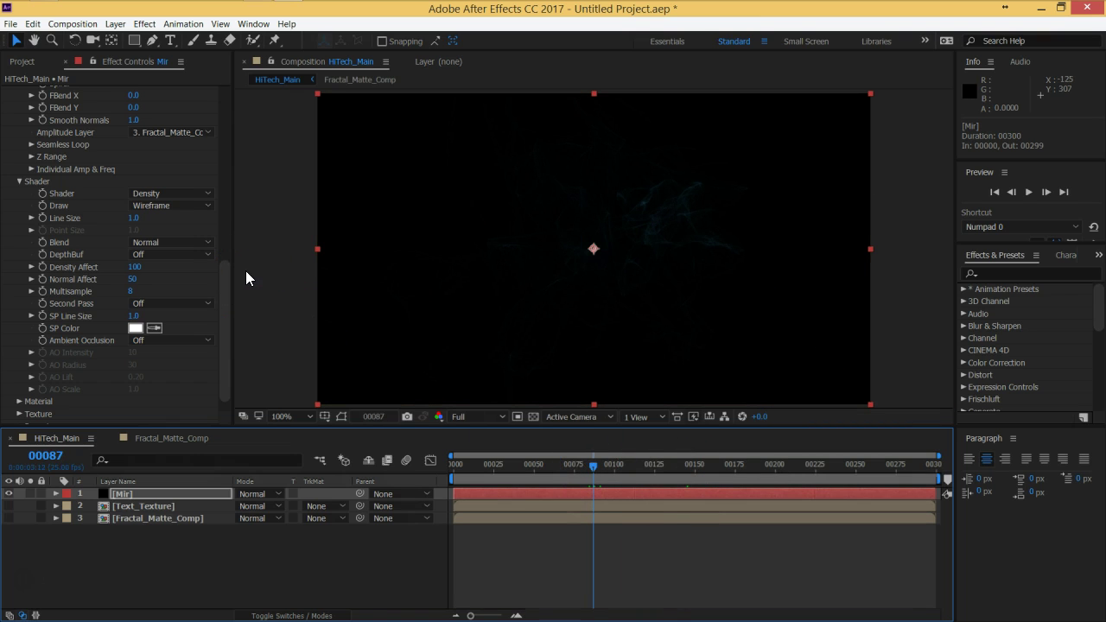
- Try the Super Add blend mode in the Mir shader and preview it at frame 167
click(166, 244)
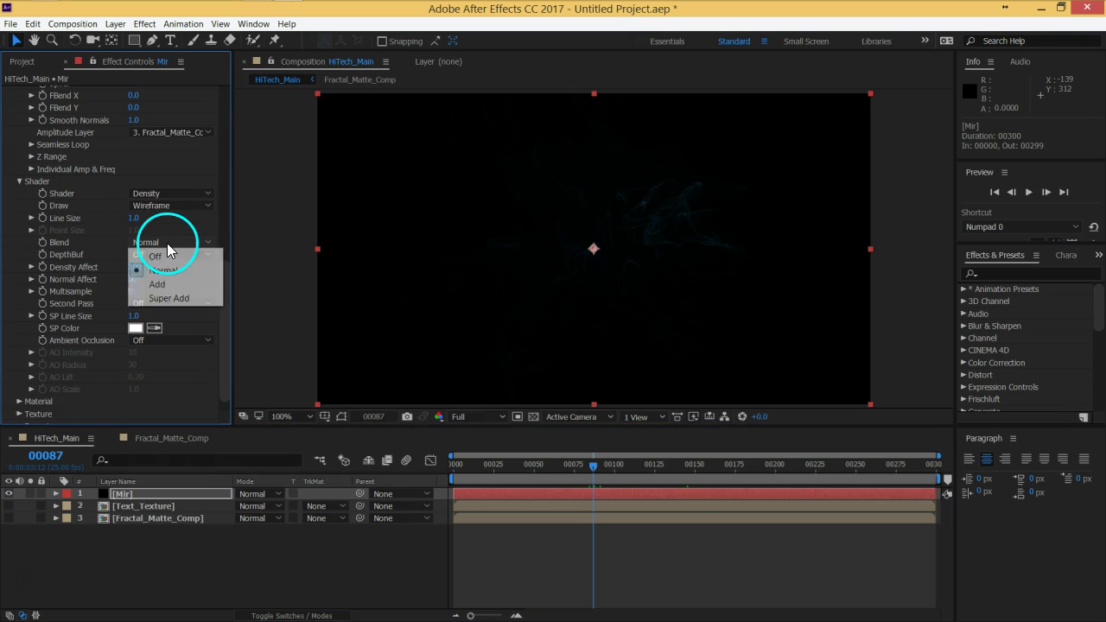
click(183, 297)
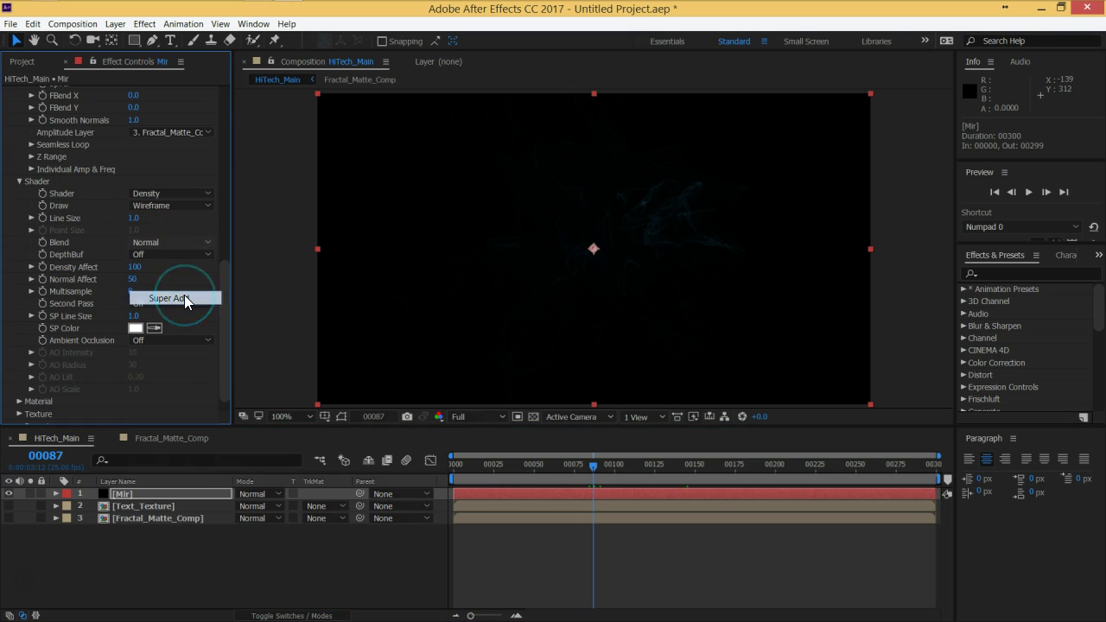
click(722, 465)
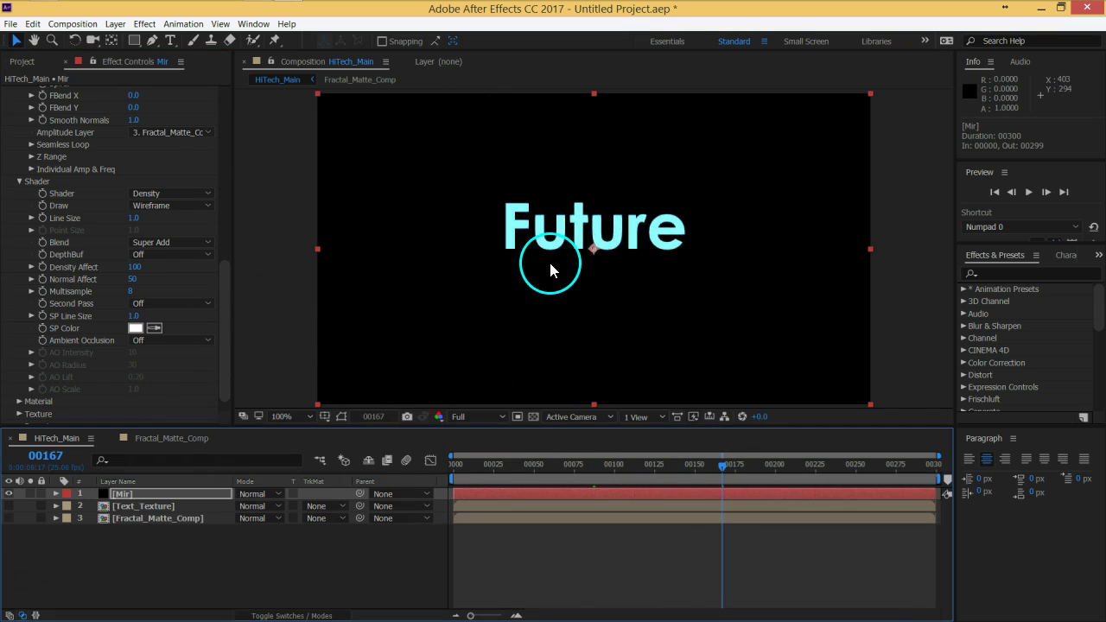
- Try Normal Affect values of 17 and 100, comparing frames 93 and 129, and restore it to 50
click(121, 281)
drag(121, 281, 112, 281)
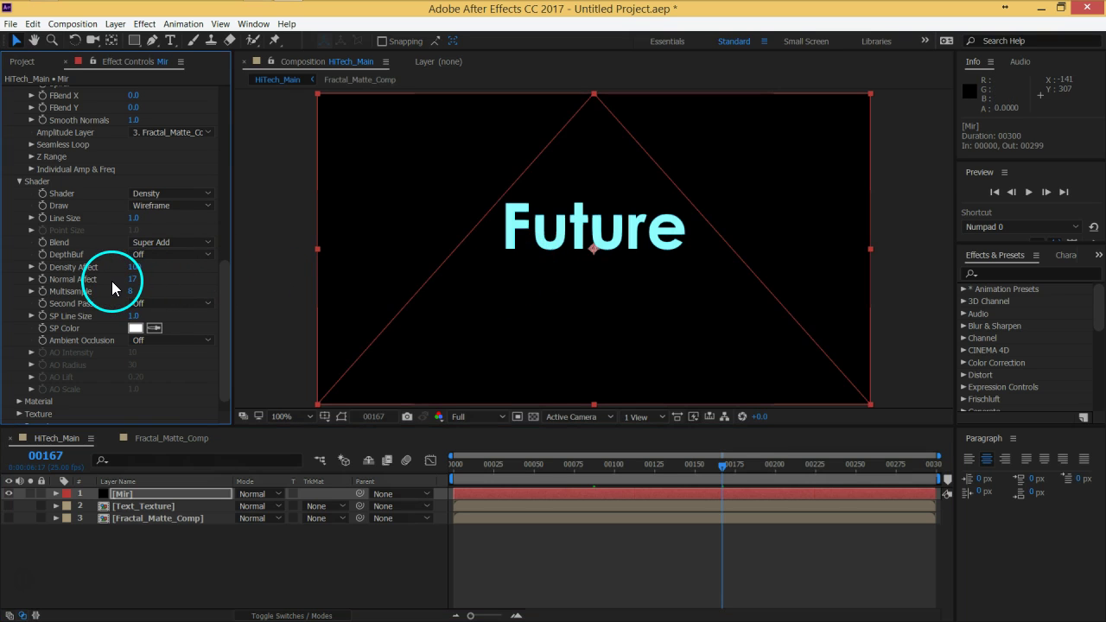
click(605, 470)
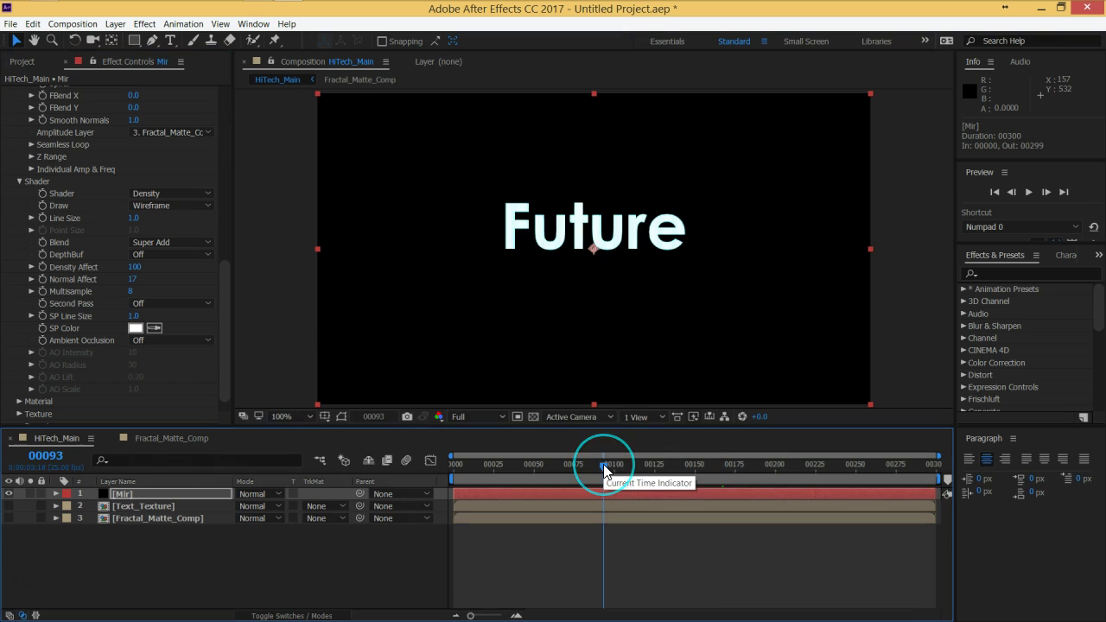
click(661, 471)
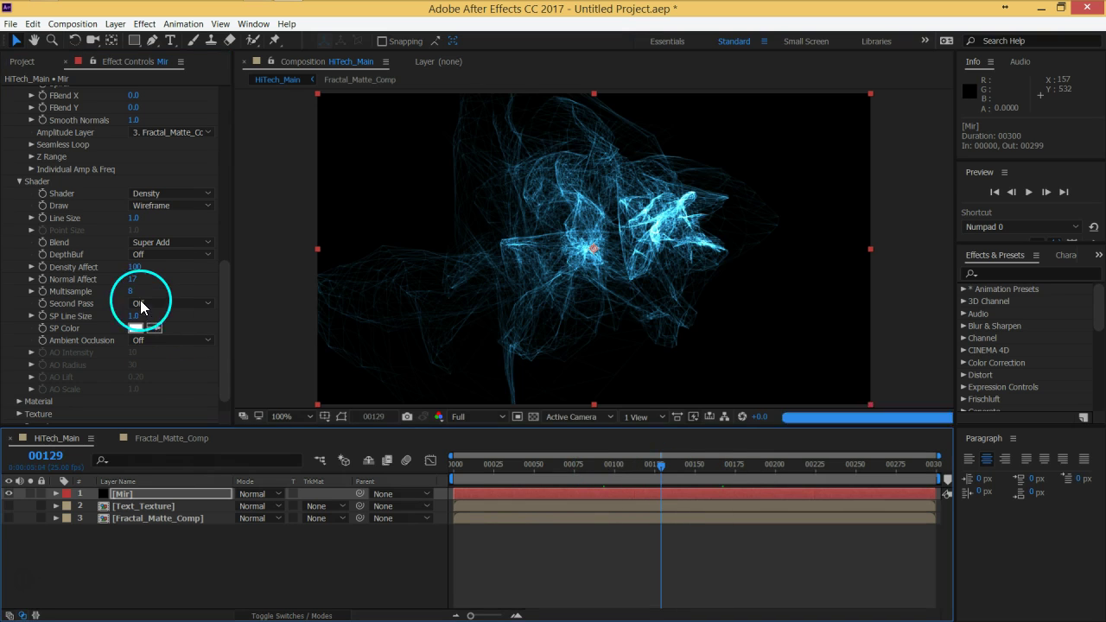
drag(132, 279, 131, 281)
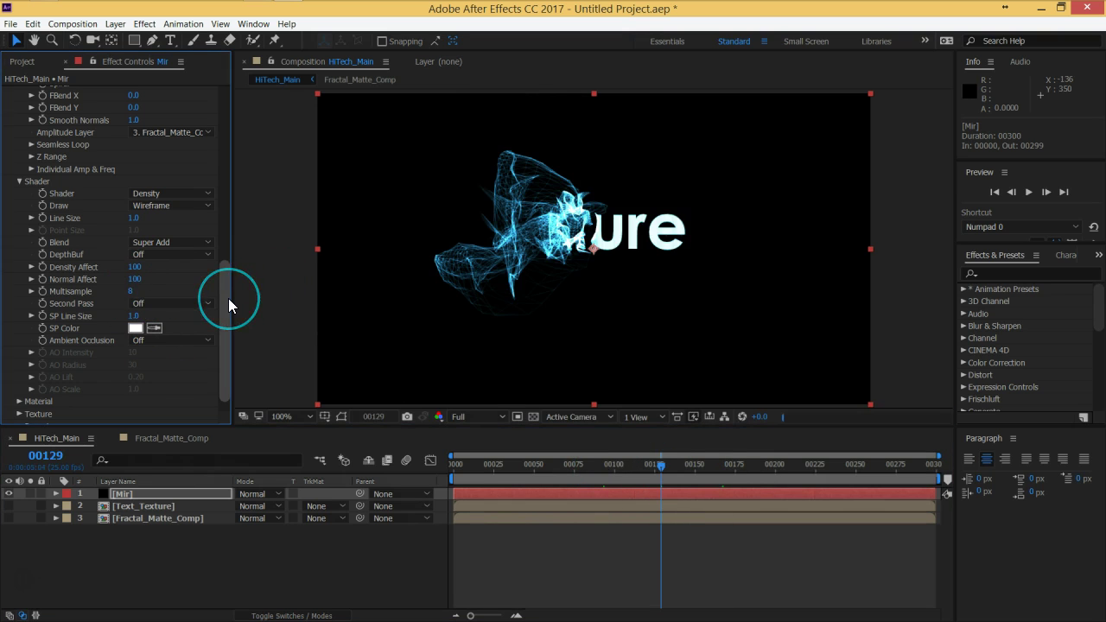
click(134, 280)
text(50)
key(Return)
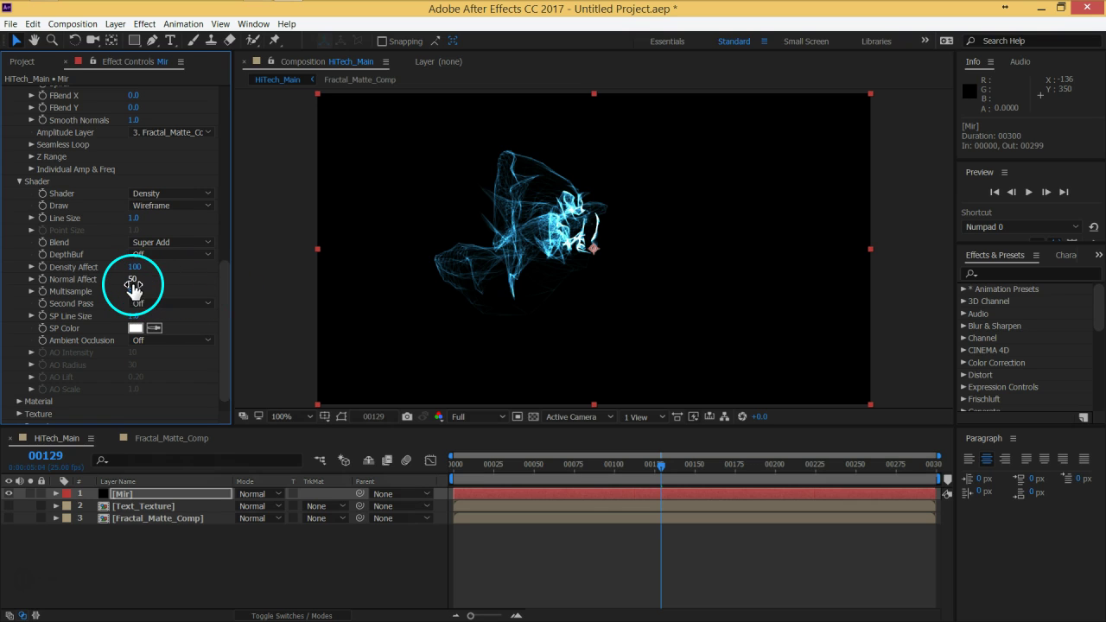
drag(137, 267, 204, 292)
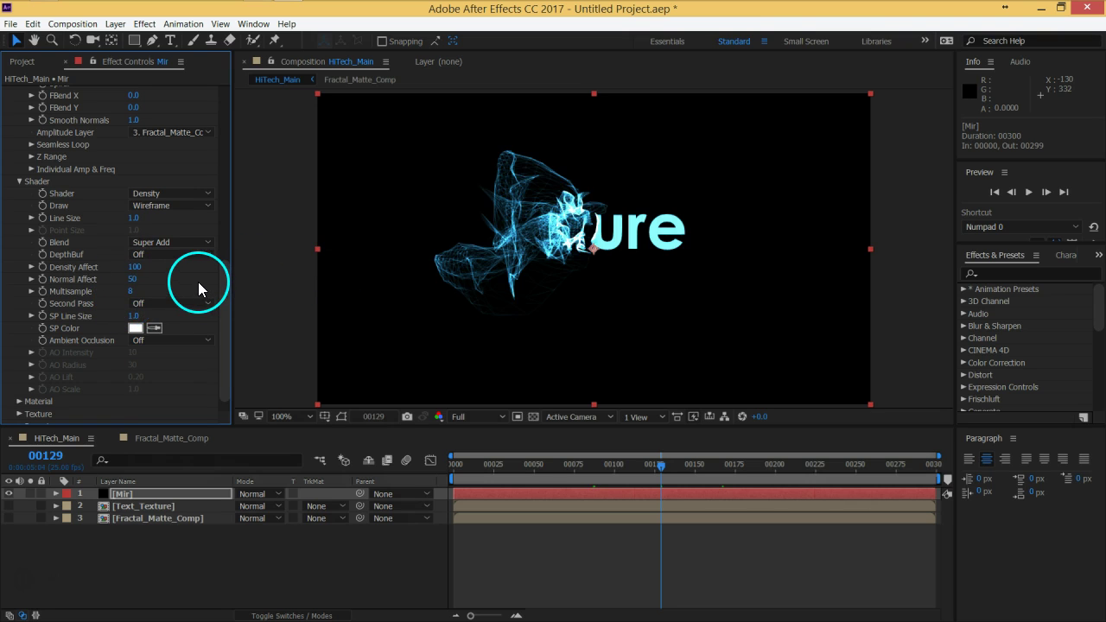
- Set the Mir shader's Blend mode to Add and scrub through the animation, ending at frame 64
click(177, 254)
click(177, 224)
click(177, 240)
click(171, 283)
click(803, 434)
drag(669, 464, 734, 465)
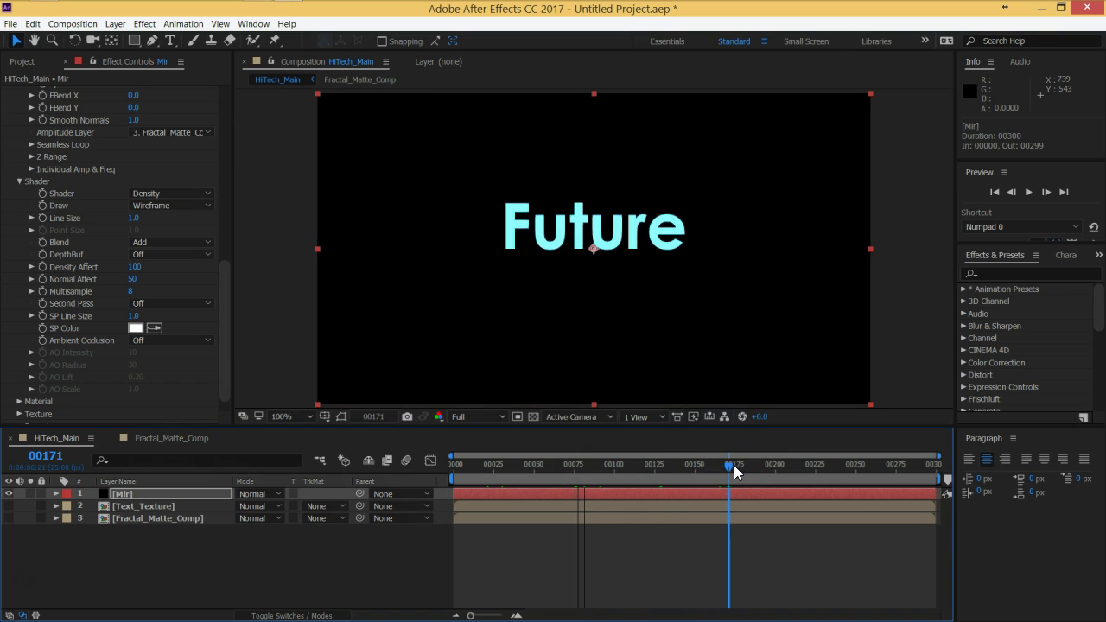
drag(727, 465, 595, 466)
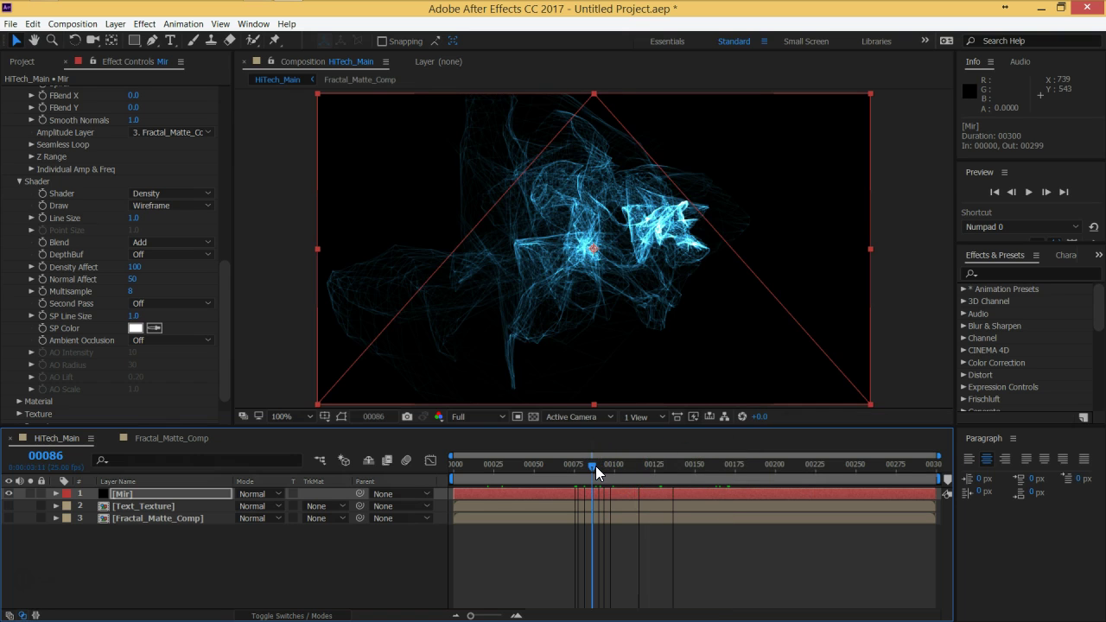
click(545, 467)
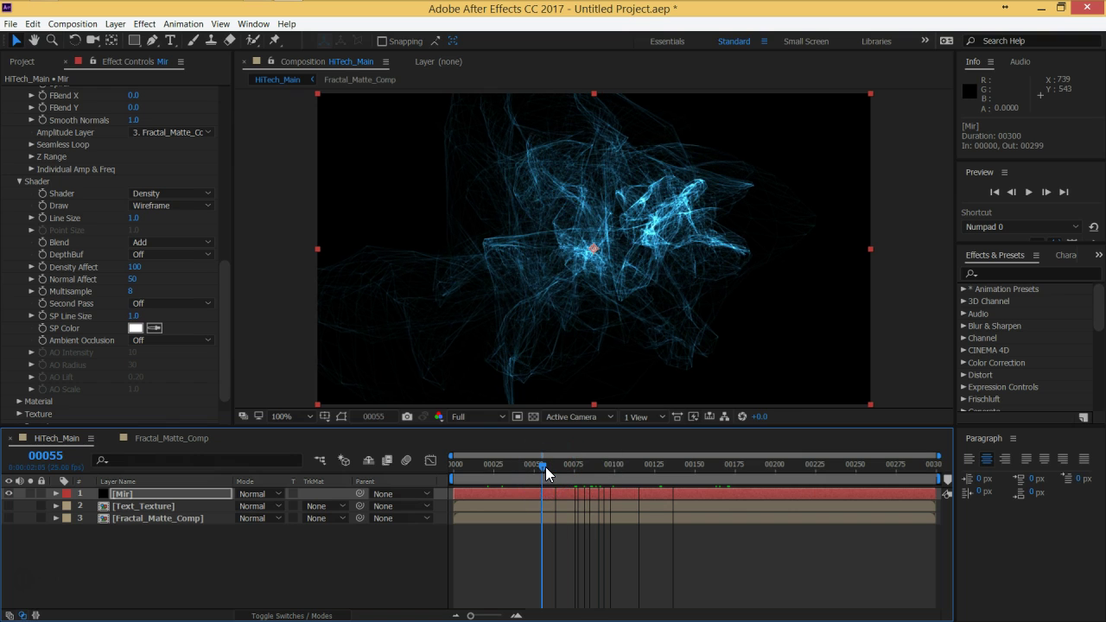
drag(545, 467, 558, 467)
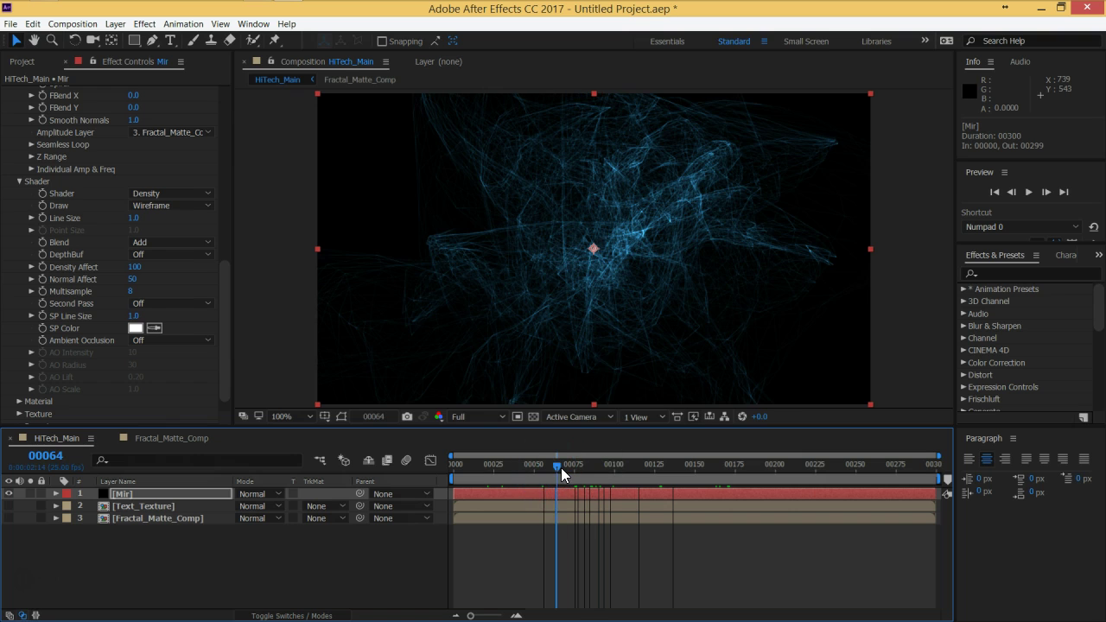
- Set the Mir shader's Draw mode to Front Fill, Back Wire and preview it at frames 124 and 18
click(164, 281)
click(155, 208)
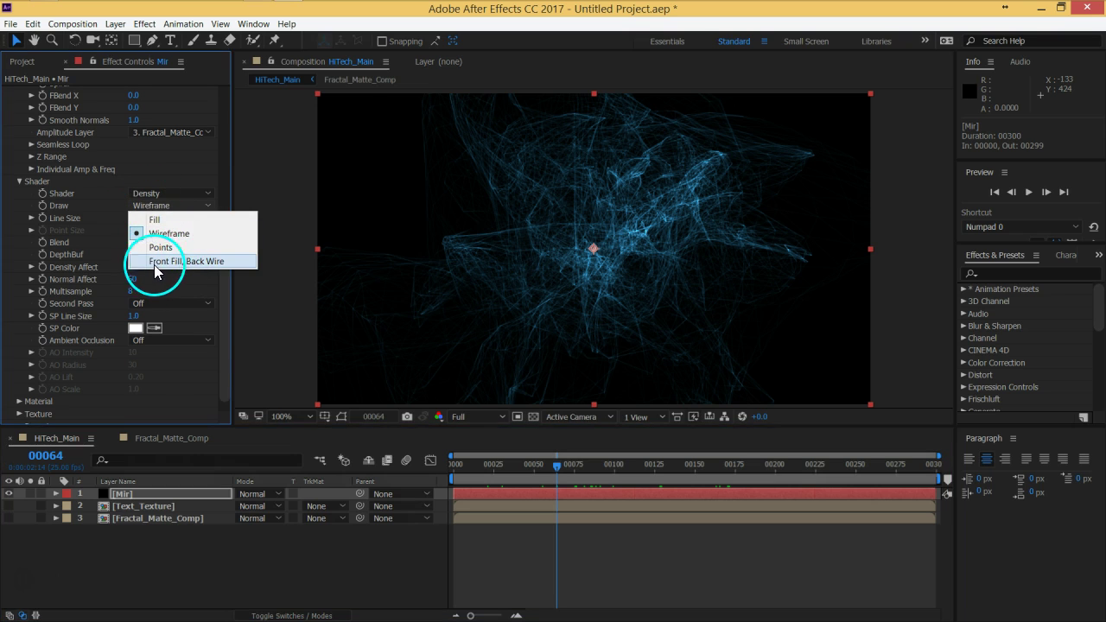
click(190, 266)
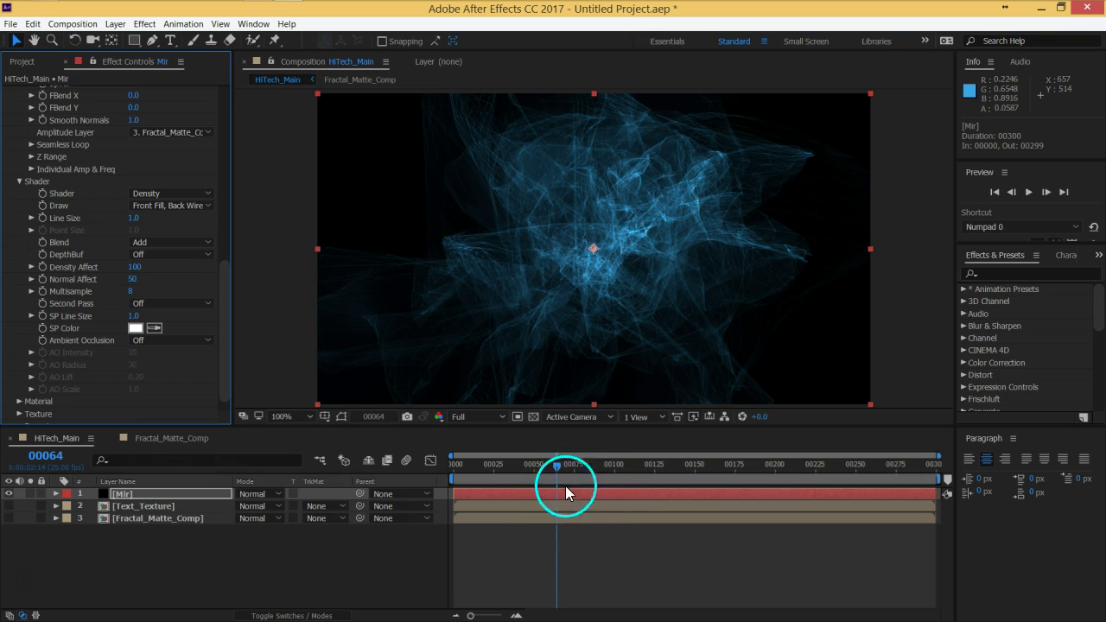
drag(559, 469, 655, 469)
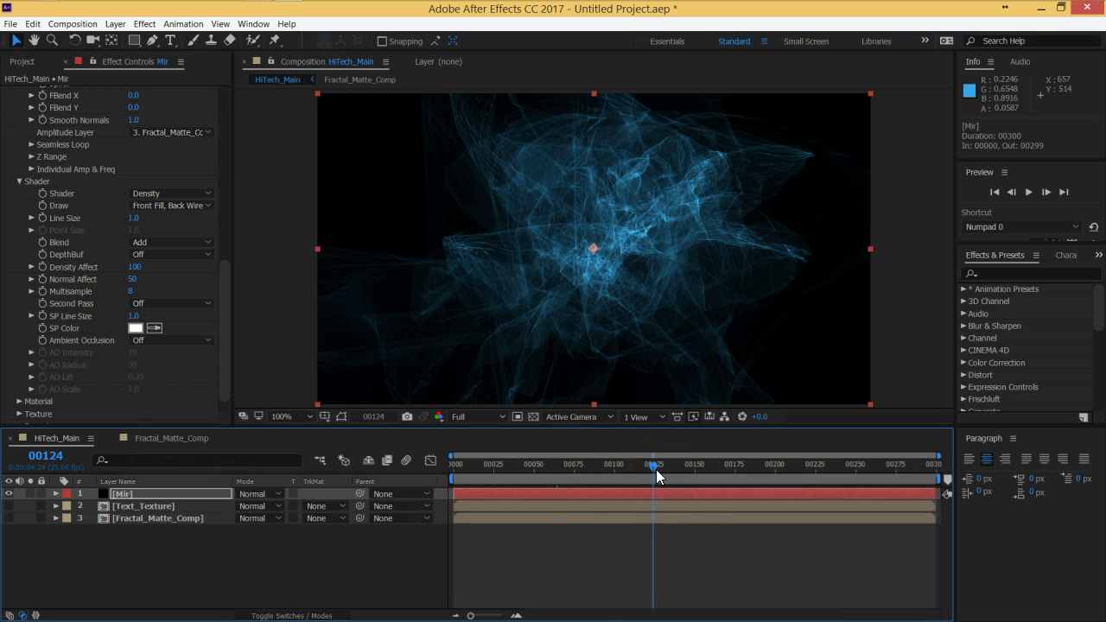
click(586, 250)
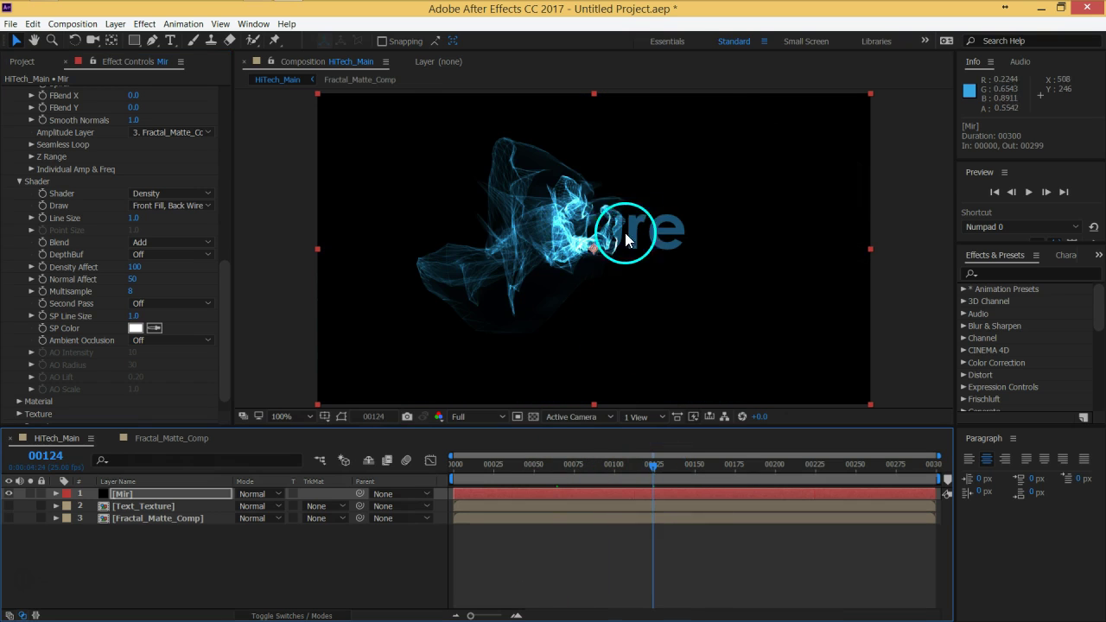
drag(632, 469, 483, 469)
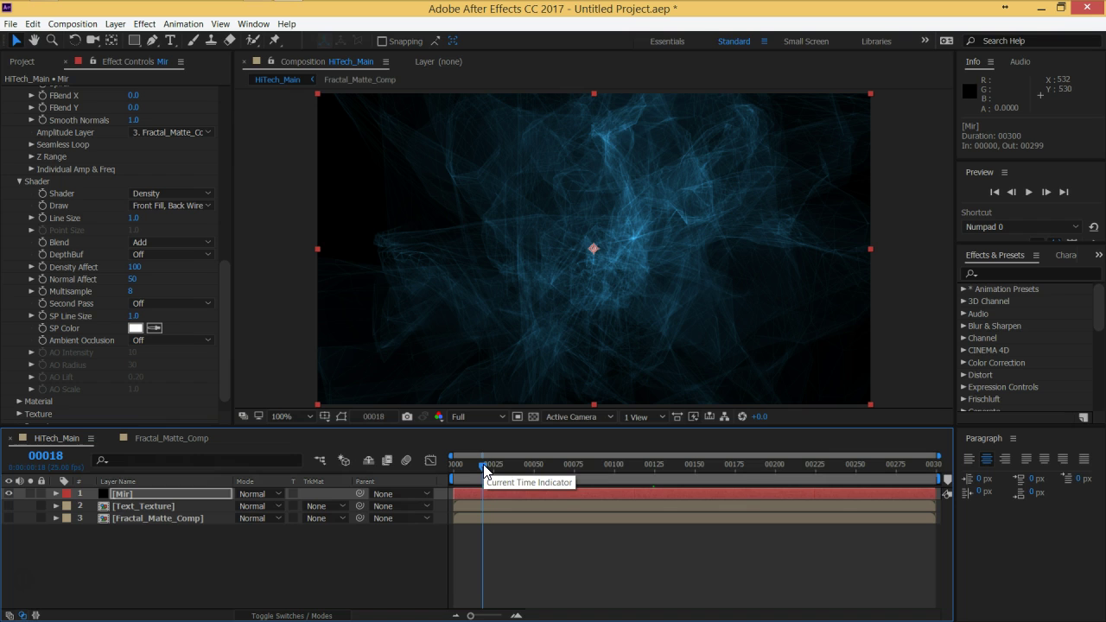
- Try a Line Size of 2 in the Mir shader
click(204, 417)
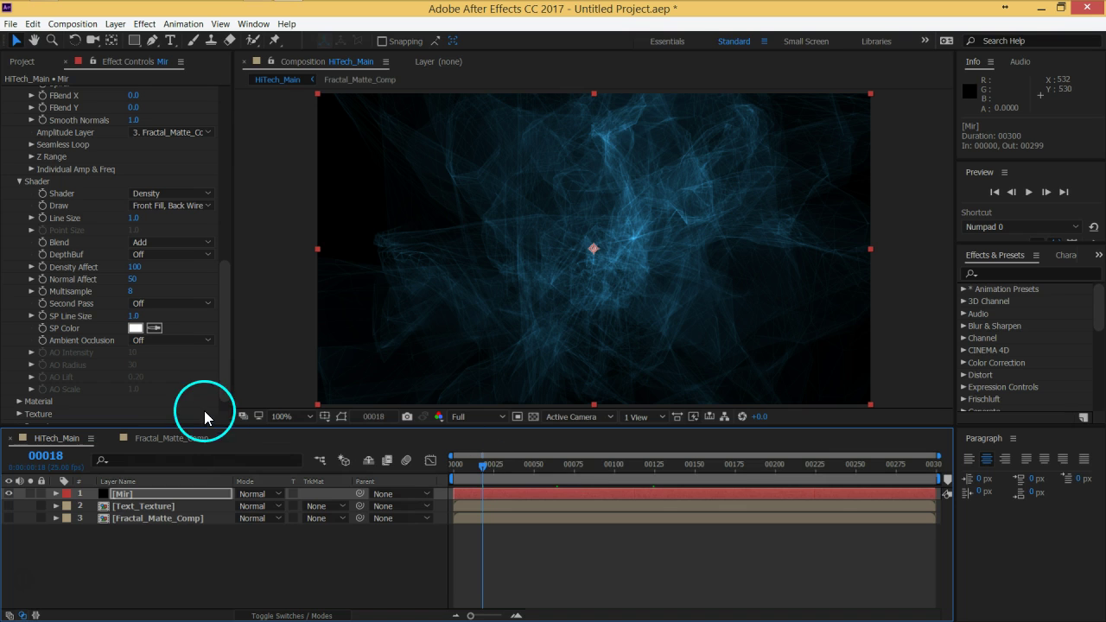
click(217, 323)
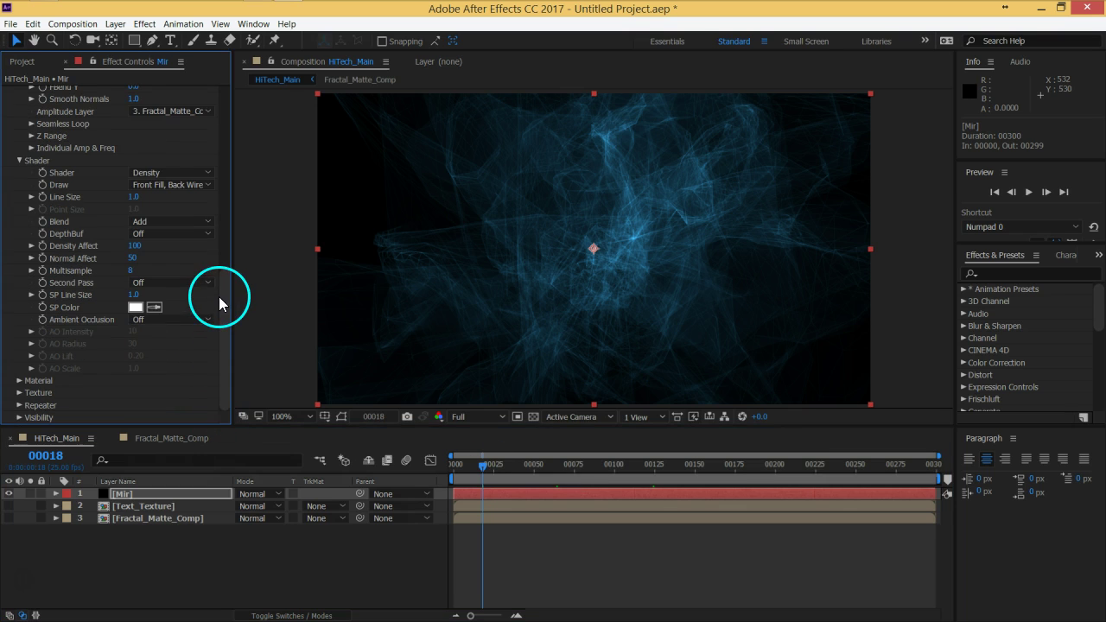
scroll(219, 313, up, 5)
drag(226, 242, 217, 390)
click(136, 198)
text(2)
key(Return)
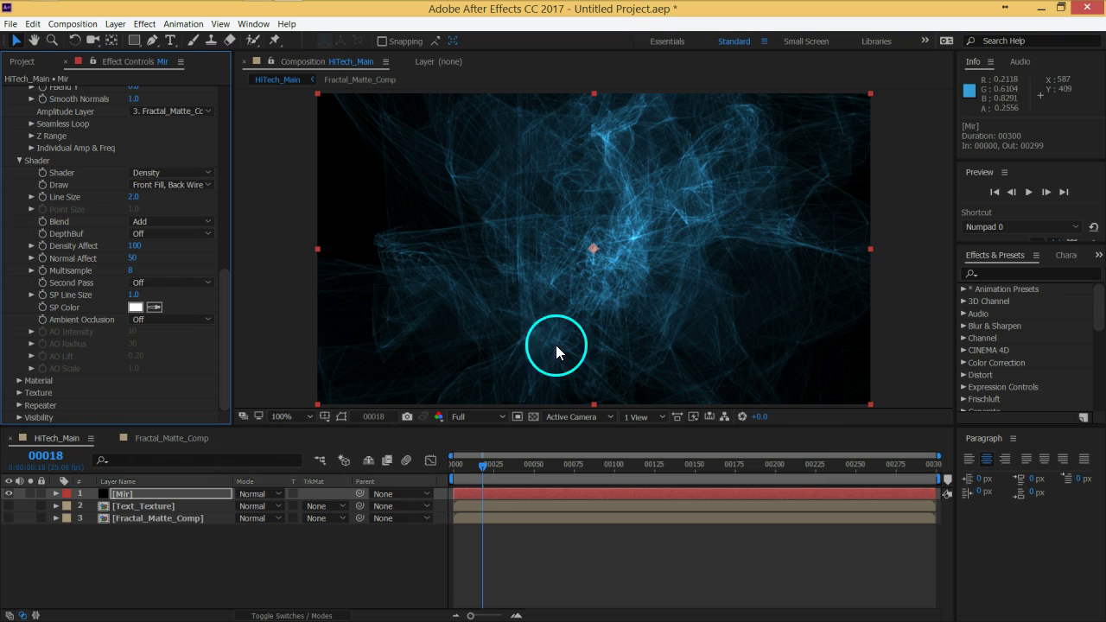
- Try Quads tessellation in the Mir geometry settings and switch it back to Triangles
drag(224, 291, 230, 167)
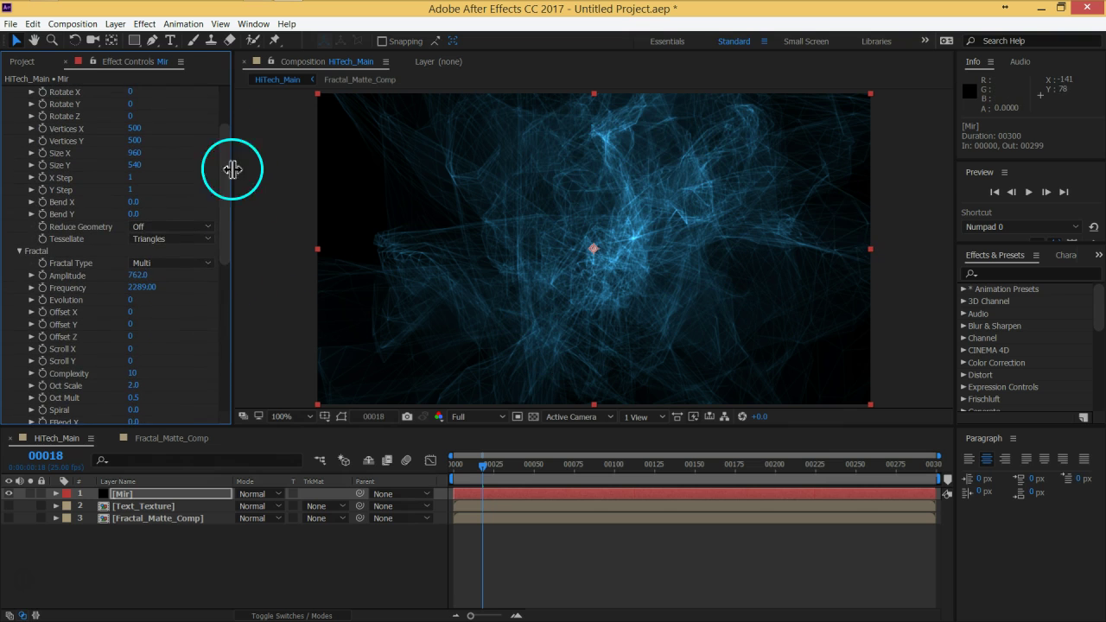
click(168, 267)
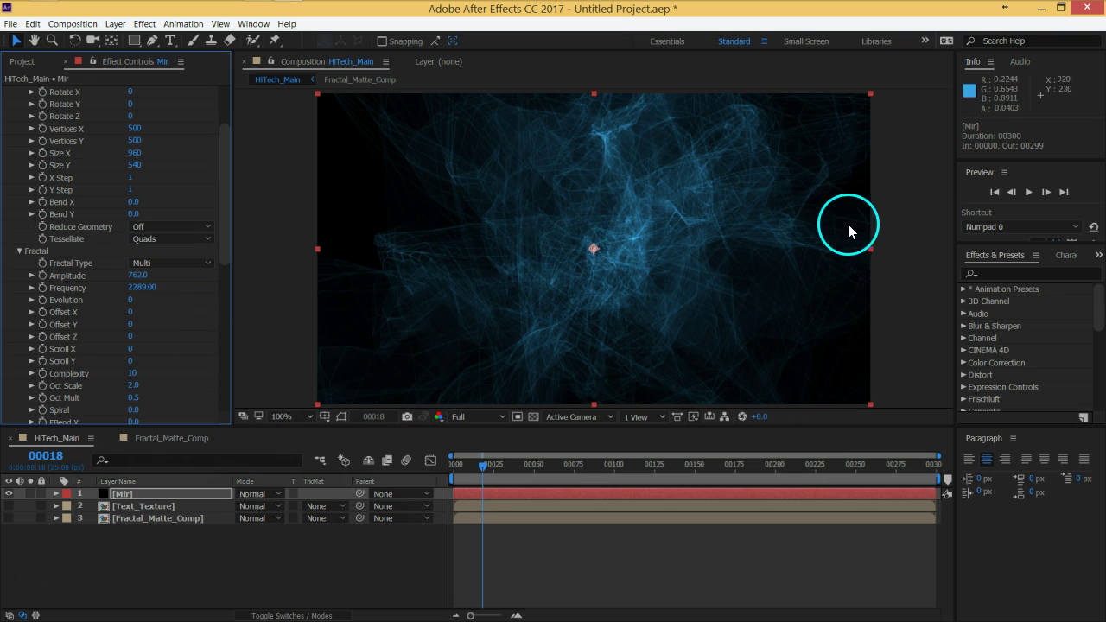
click(178, 239)
click(173, 251)
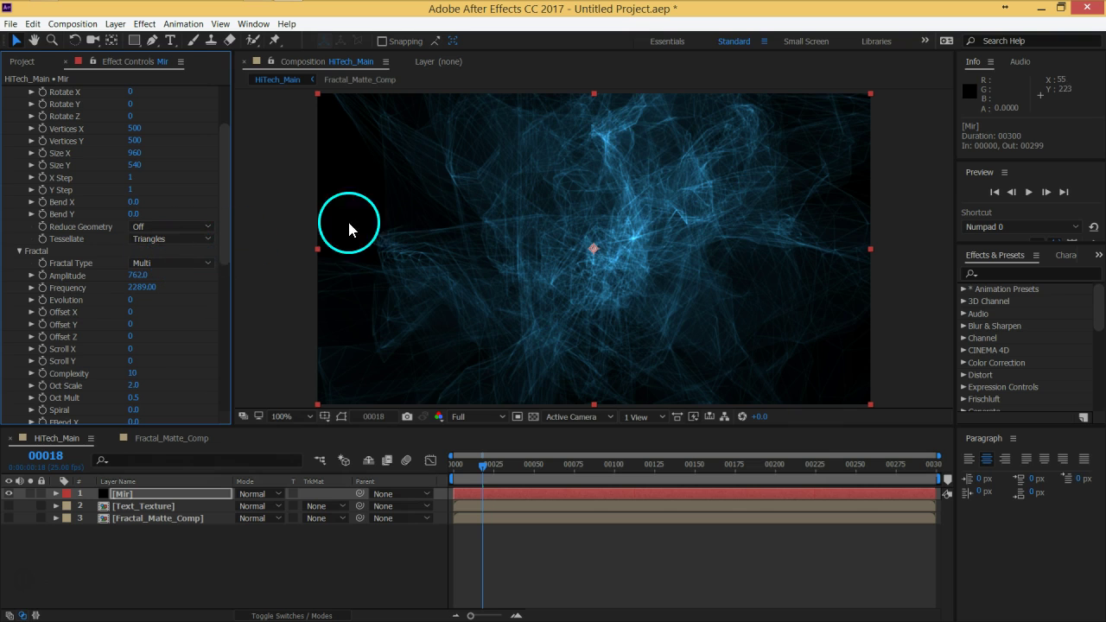
- Restore the Mir shader's Line Size to 1
drag(227, 227, 222, 337)
click(149, 237)
text(1)
key(Return)
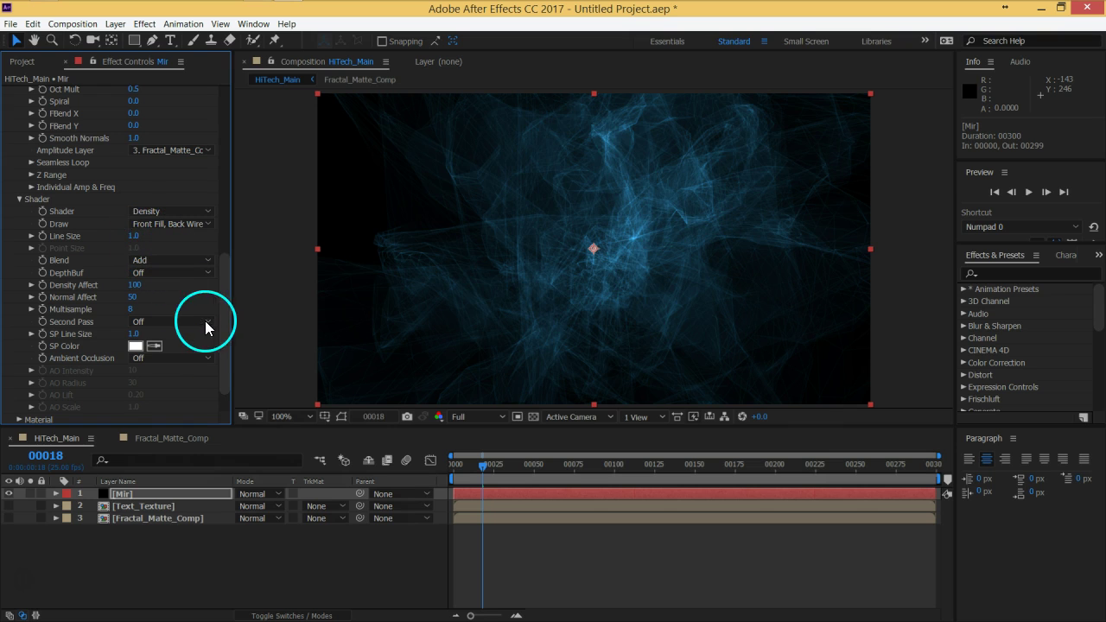
- Expand Mir's Material, Texture and Repeater settings and set the Repeater's Instances to 2
scroll(223, 312, down, 2)
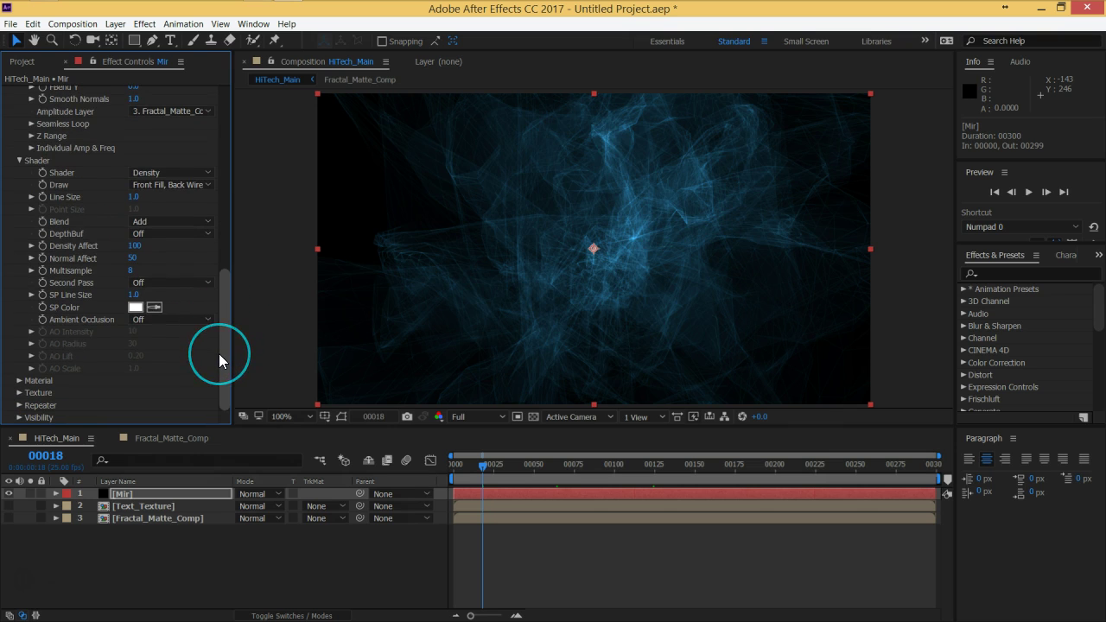
click(19, 381)
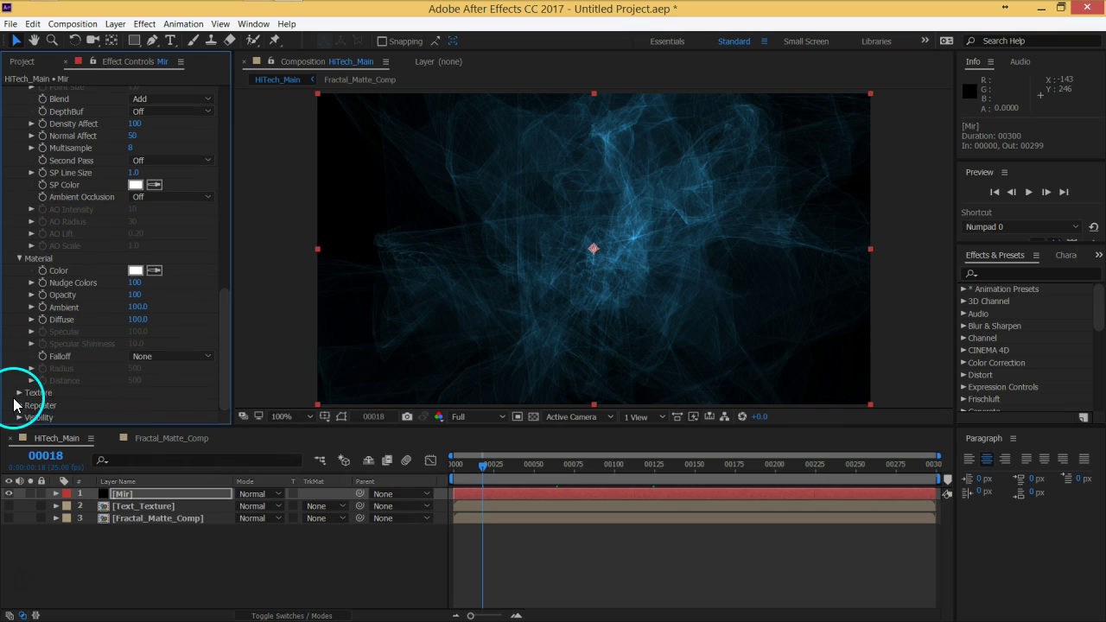
click(19, 393)
click(18, 405)
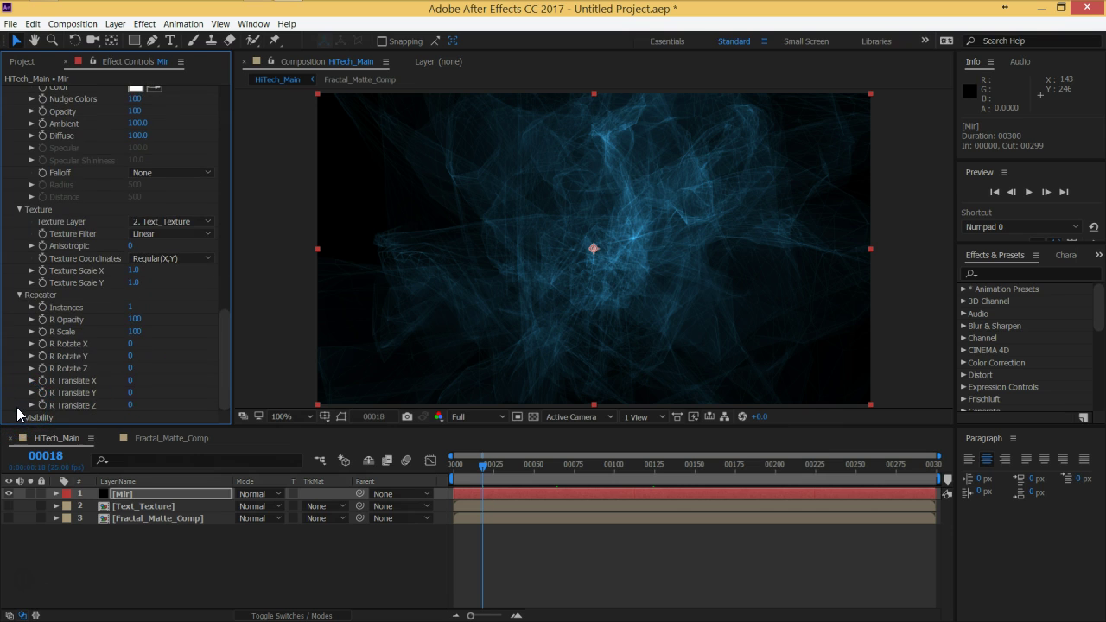
click(134, 306)
text(2)
key(Return)
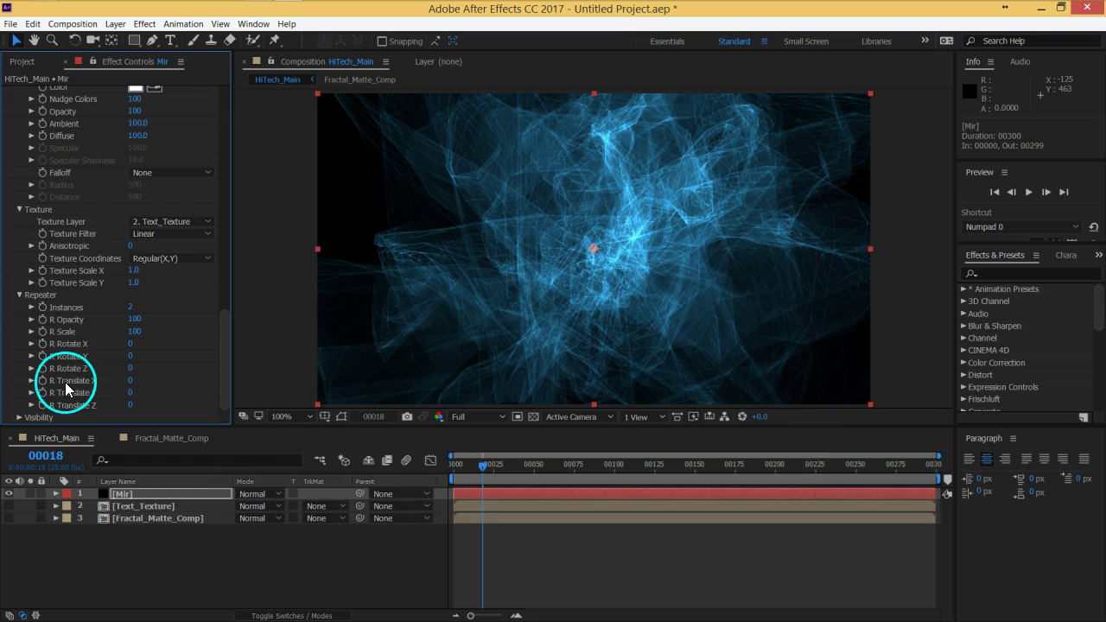
- Try offsetting the repeated Mir instance with R Translate X at 153 and R Rotate Z at 68
drag(130, 384, 149, 384)
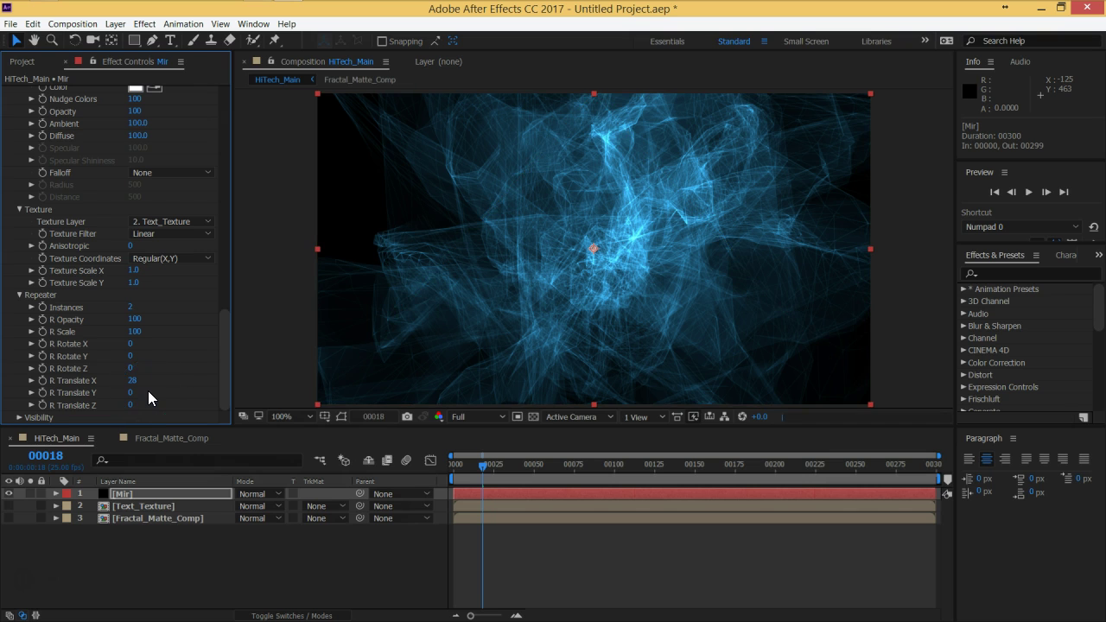
drag(140, 384, 195, 383)
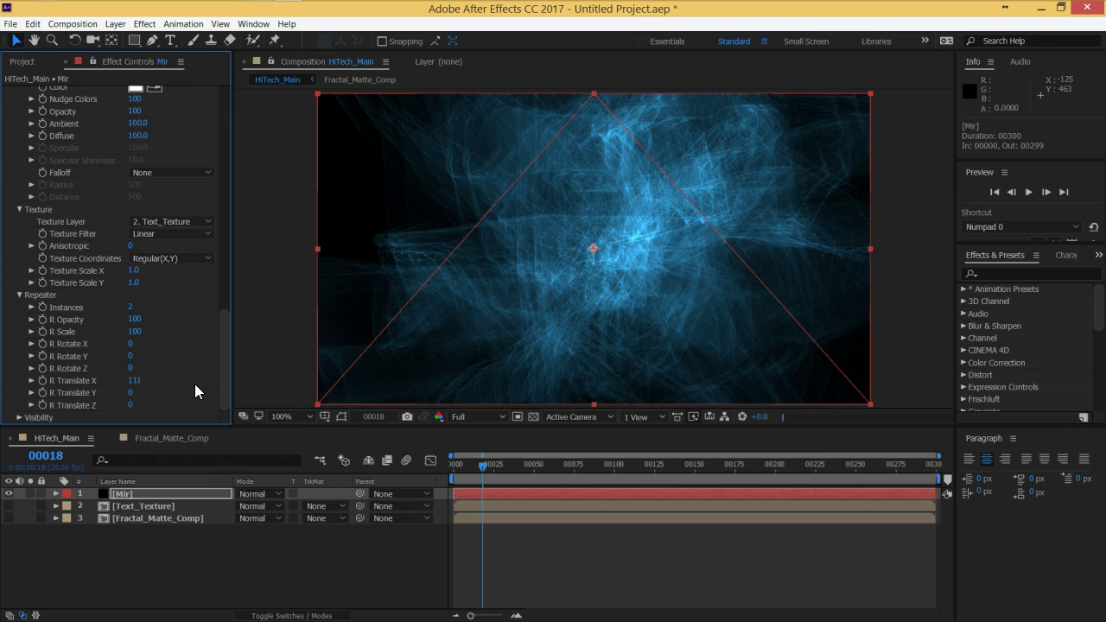
mouse_move(149, 385)
mouse_down()
mouse_move(141, 383)
mouse_move(166, 383)
mouse_up()
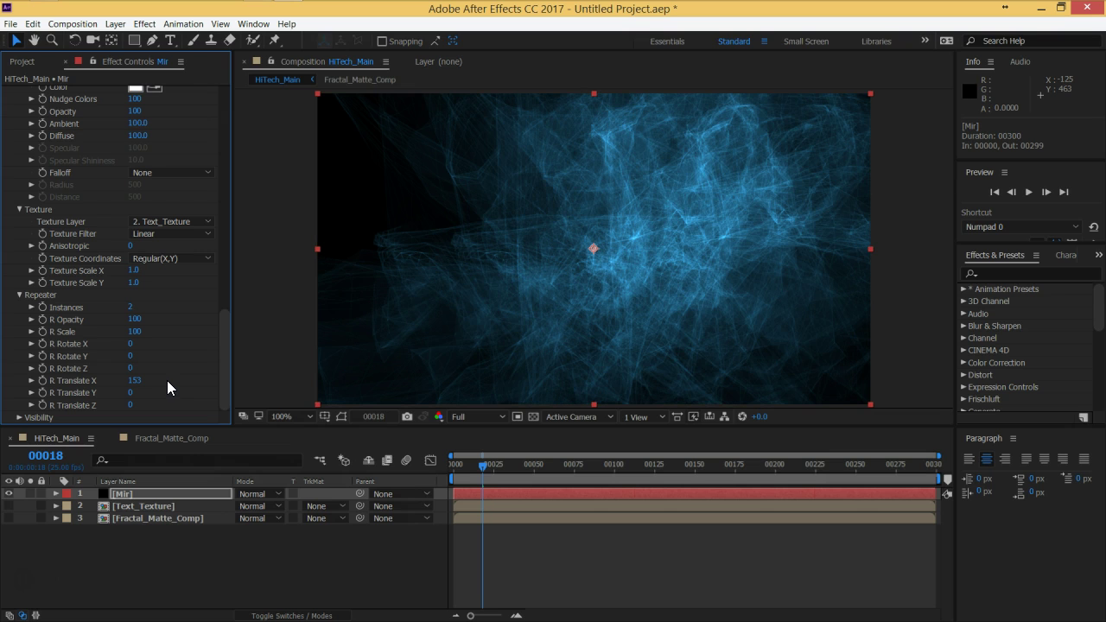
drag(133, 370, 637, 373)
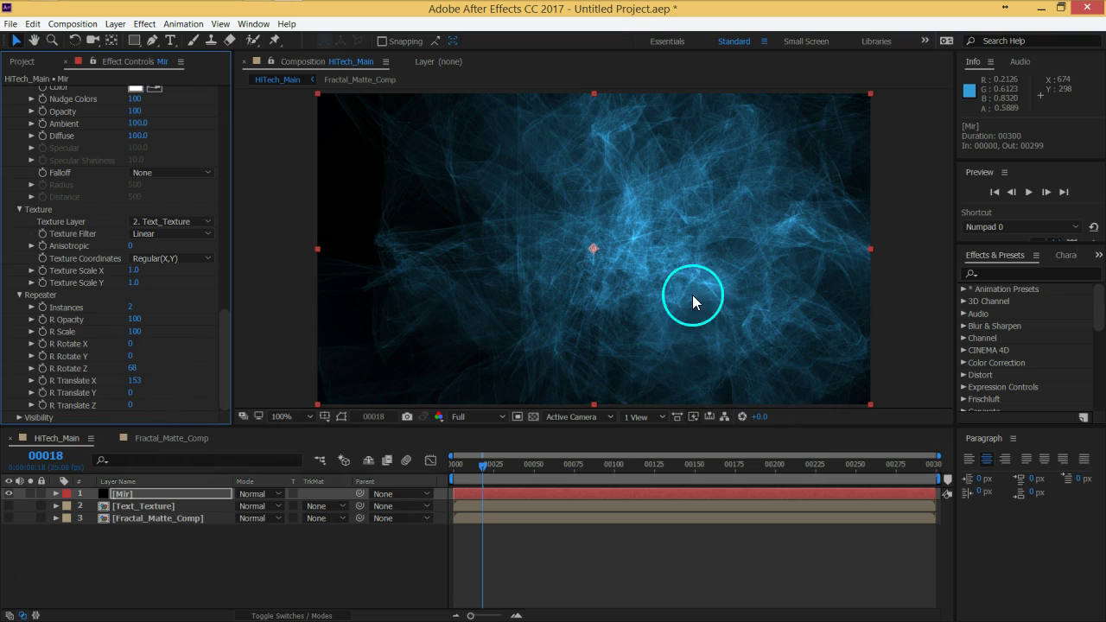
- Preview the offset, rotated repeater copy from frame 73 through to frame 163
click(571, 467)
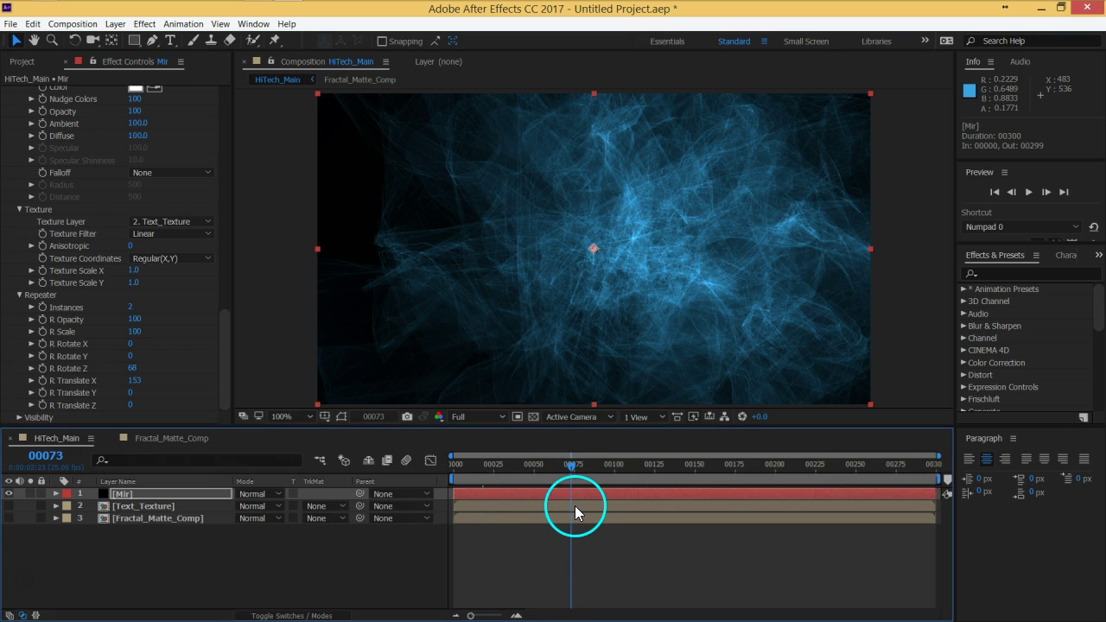
drag(579, 469, 593, 465)
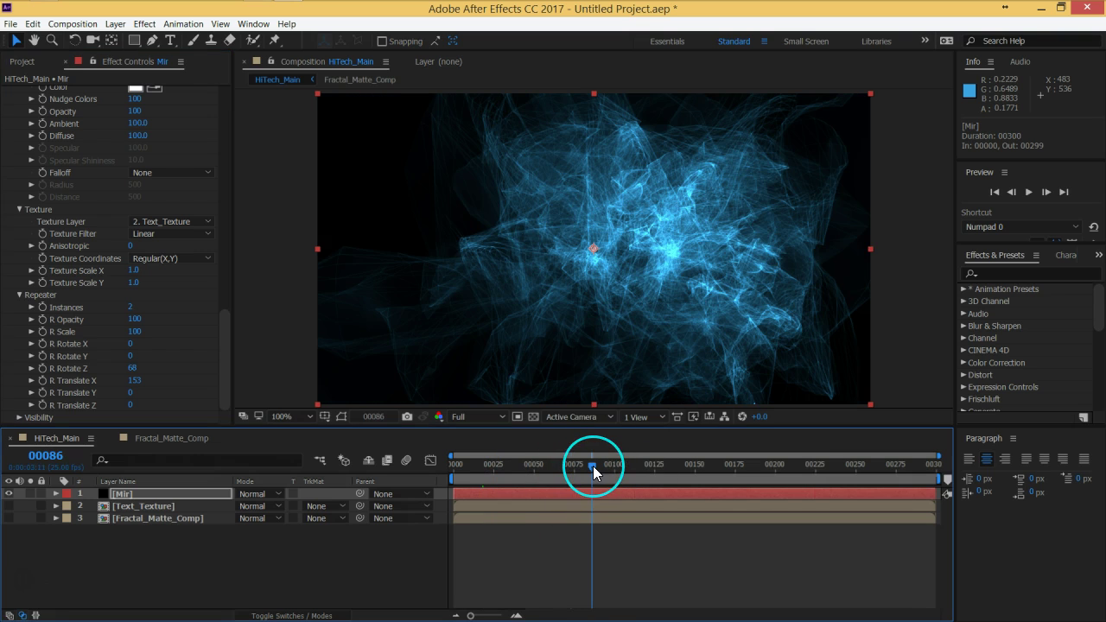
click(611, 466)
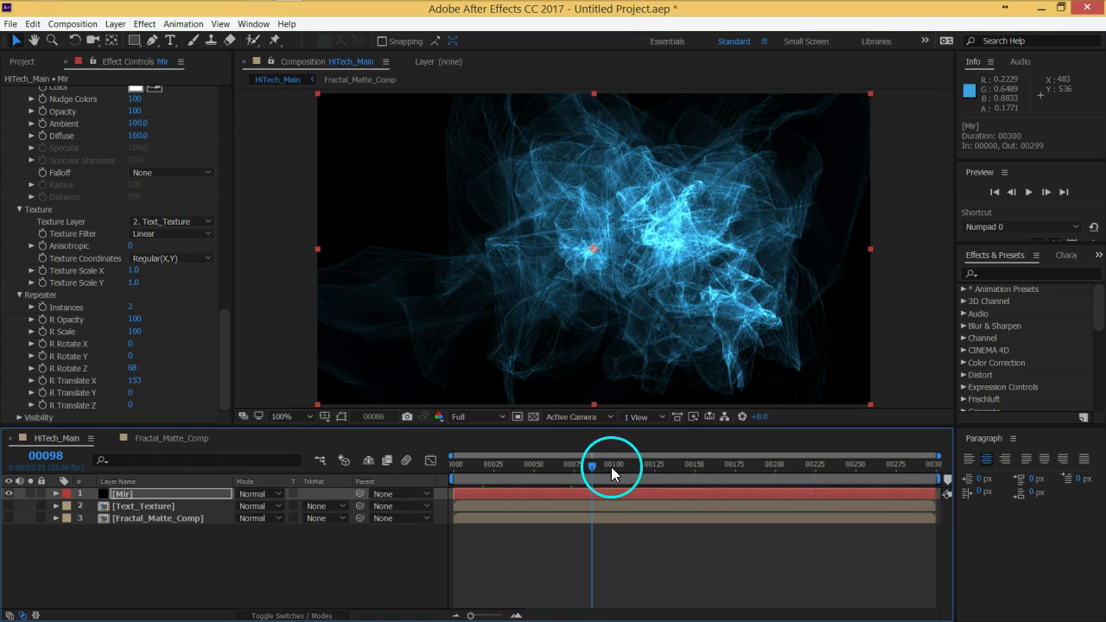
click(631, 467)
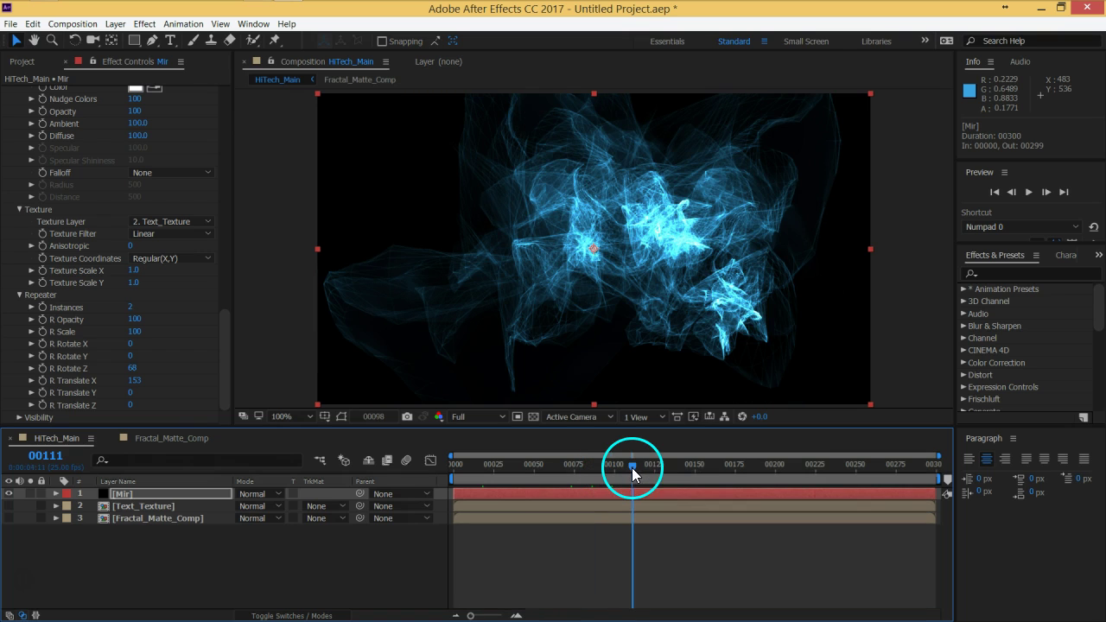
click(657, 467)
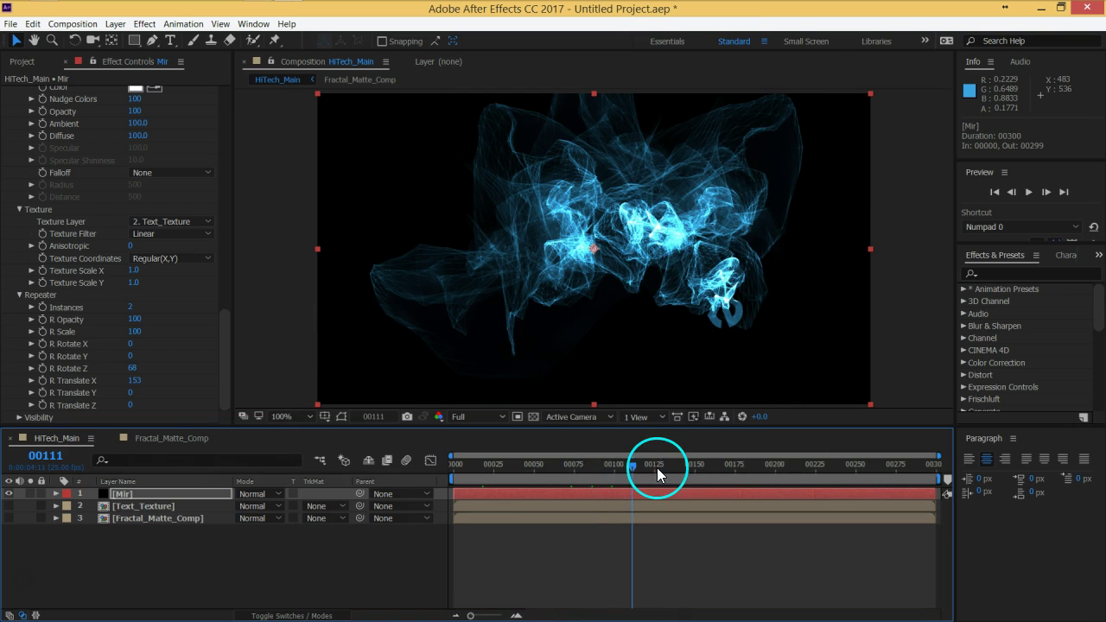
click(685, 466)
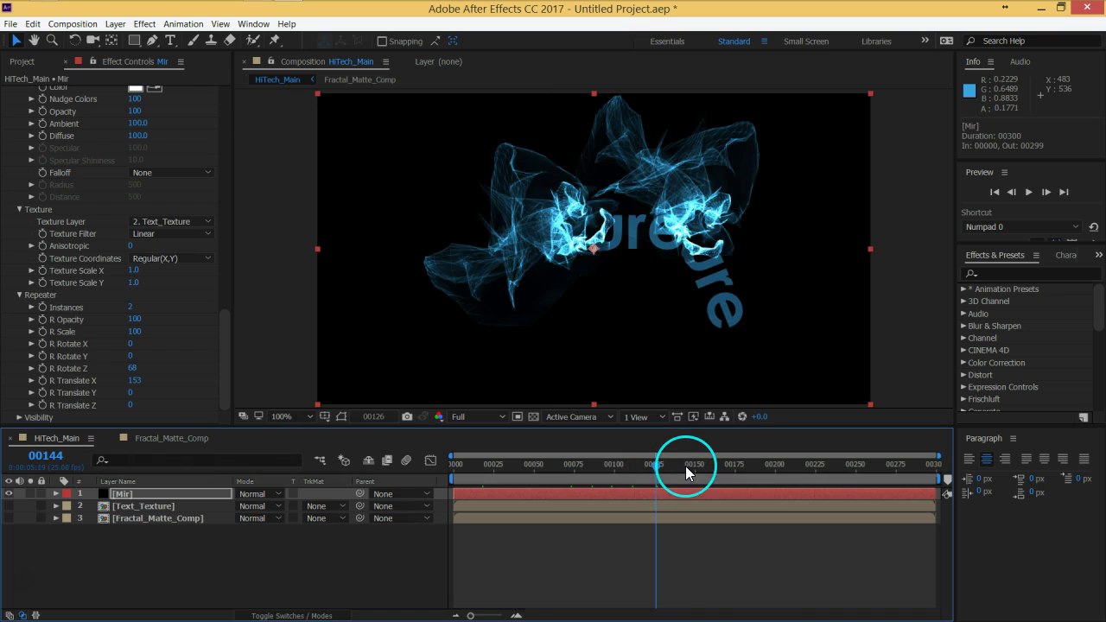
click(716, 467)
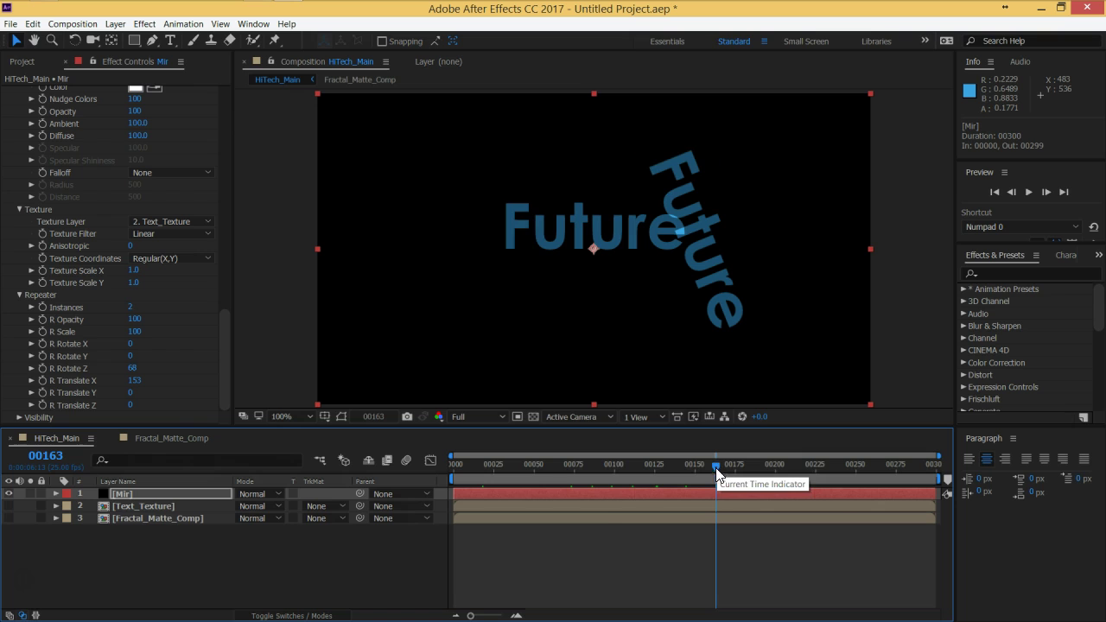
click(635, 525)
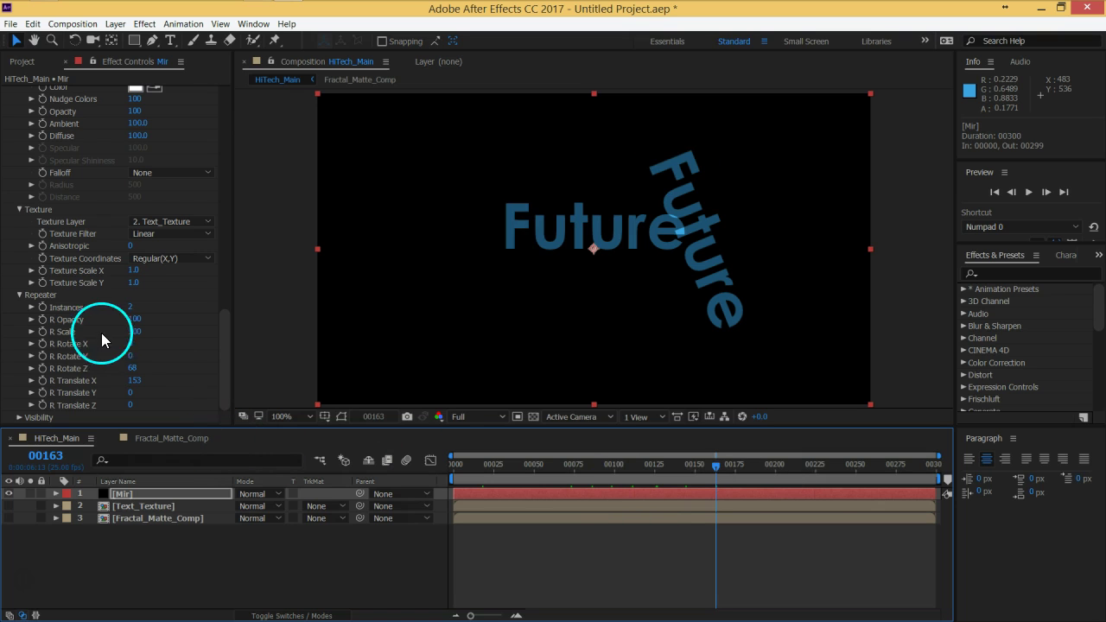
click(152, 495)
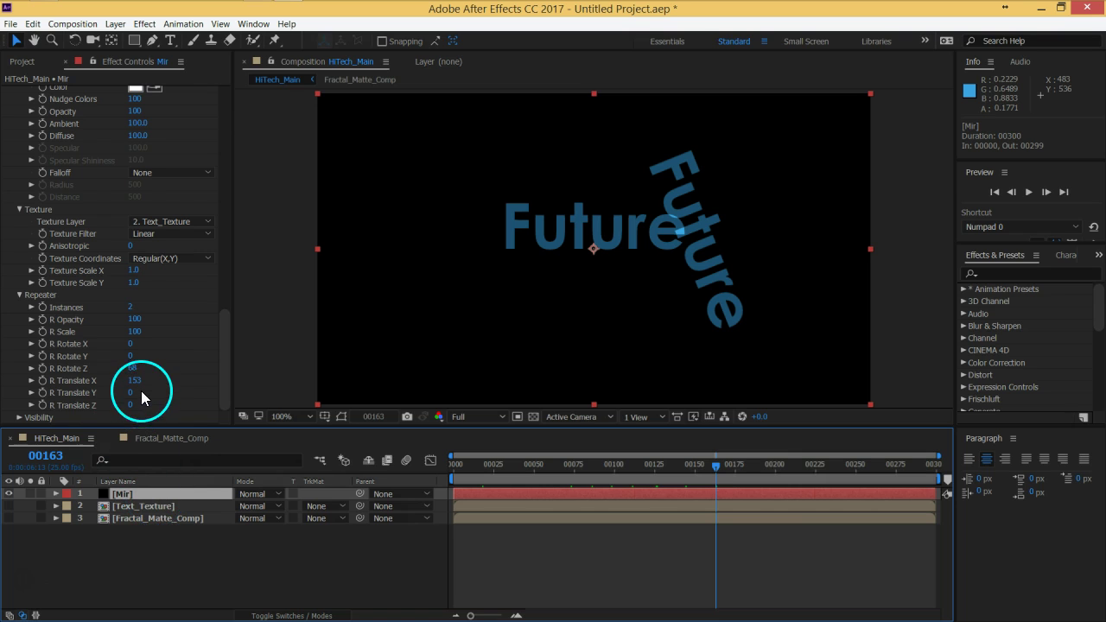
- Reset the Repeater's R Translate X and R Rotate Z to 0
drag(136, 382, 140, 388)
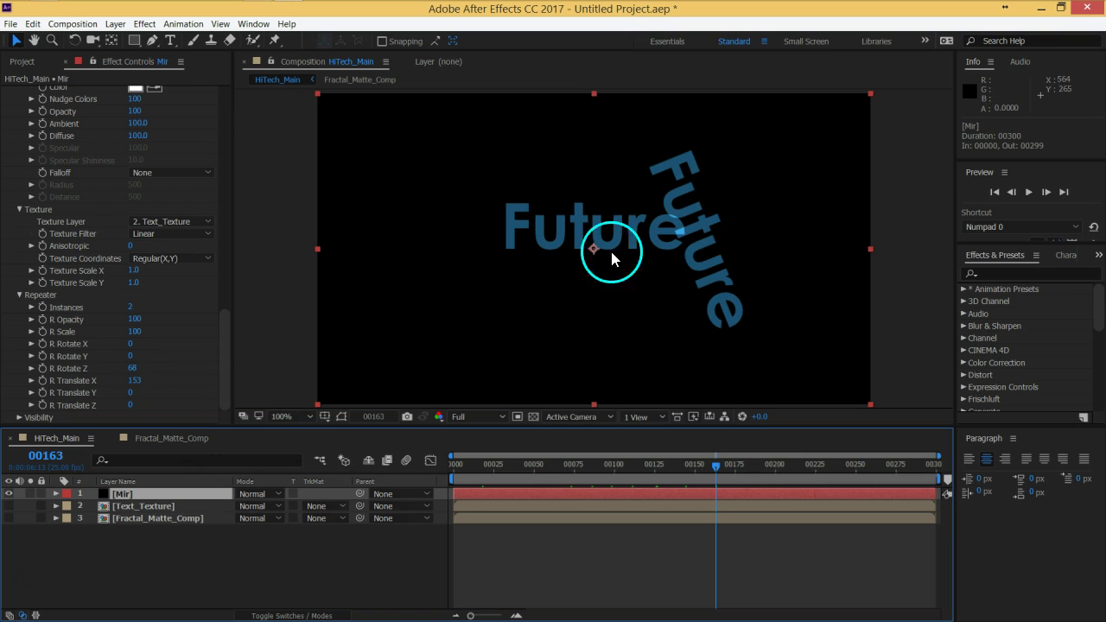
click(135, 380)
text(0)
click(187, 384)
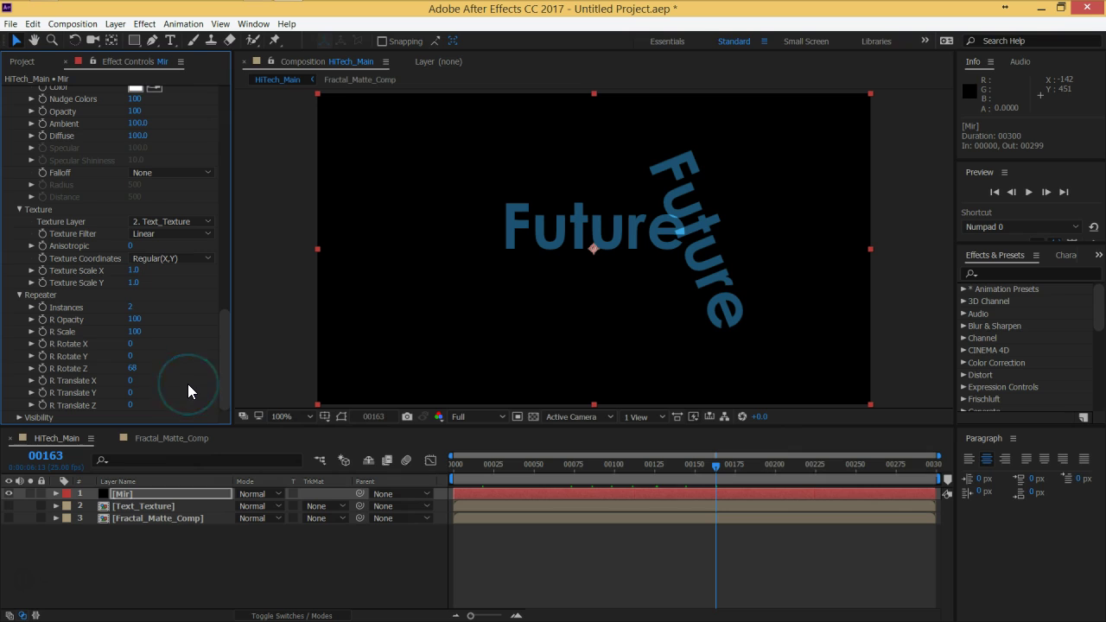
click(137, 368)
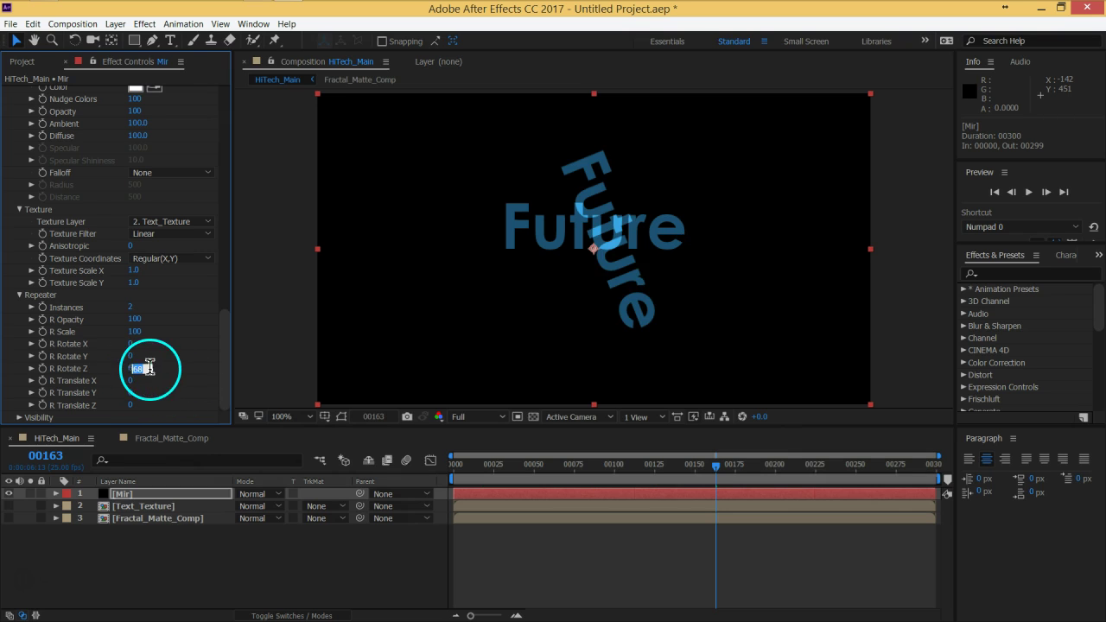
text(0)
key(Return)
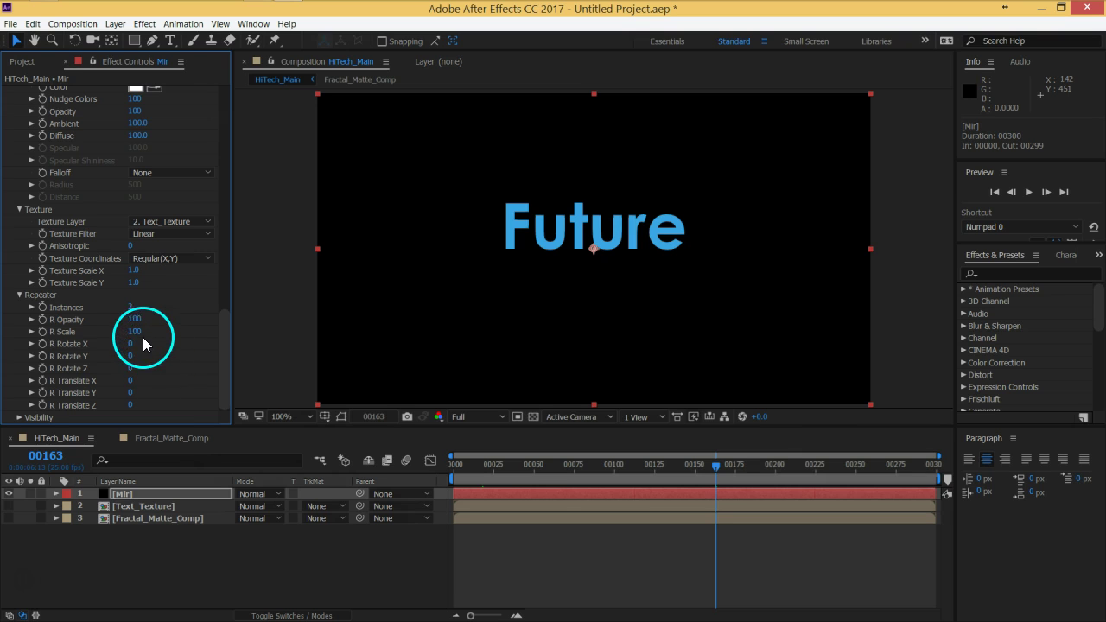
- Set the Repeater's R Scale to 200 and shift the copy with R Translate Y at 19
drag(135, 334, 184, 336)
click(136, 335)
text(200)
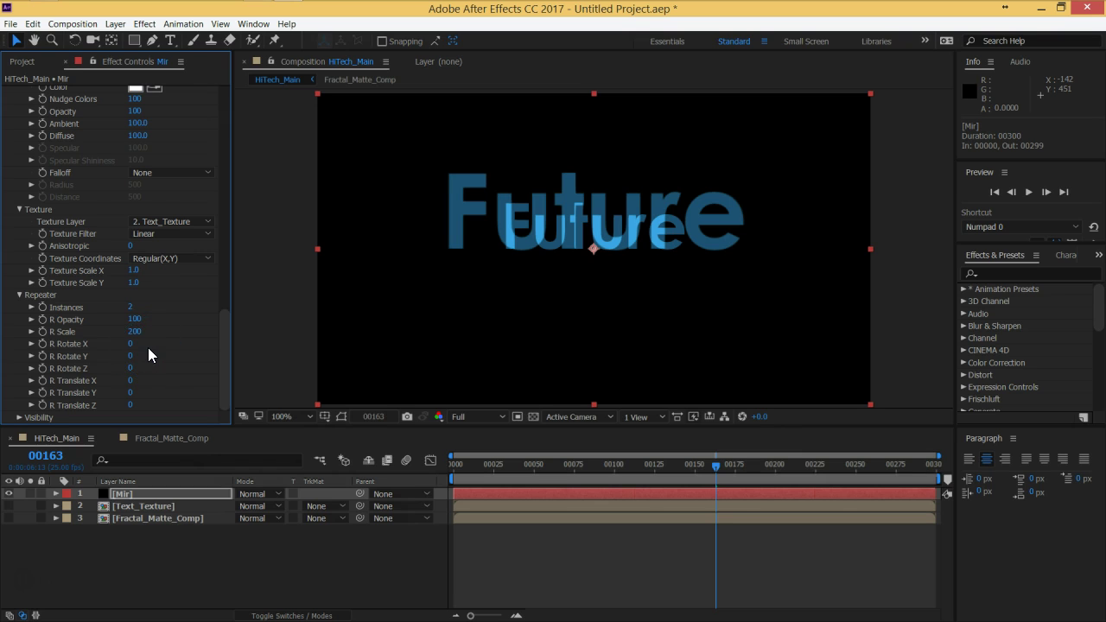
drag(143, 340, 167, 397)
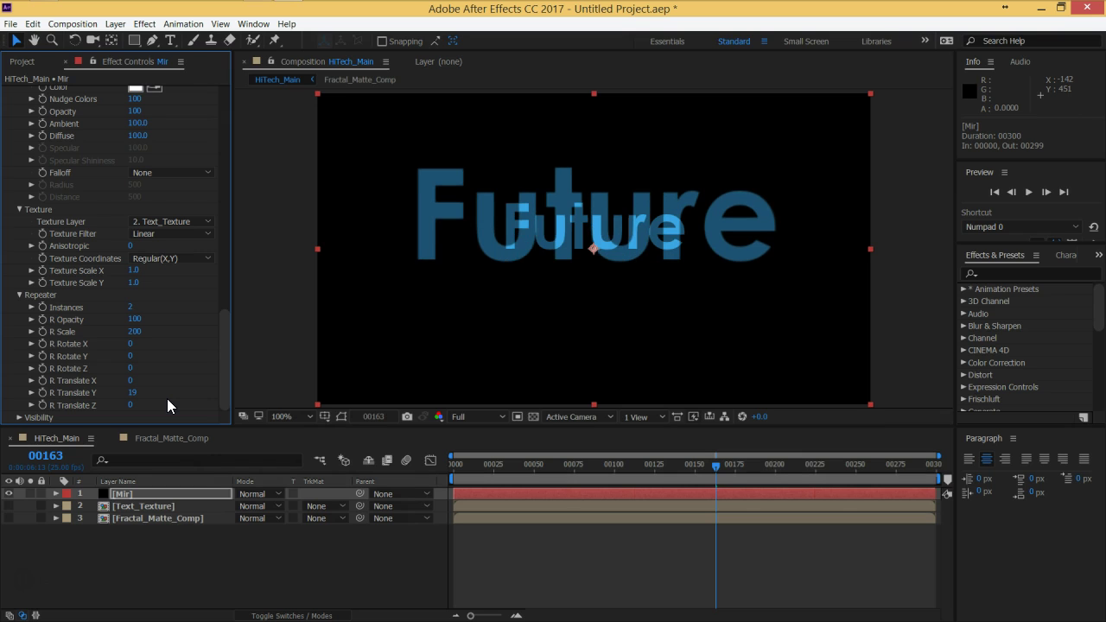
- Set the Mir Repeater's R Opacity to 10
click(135, 319)
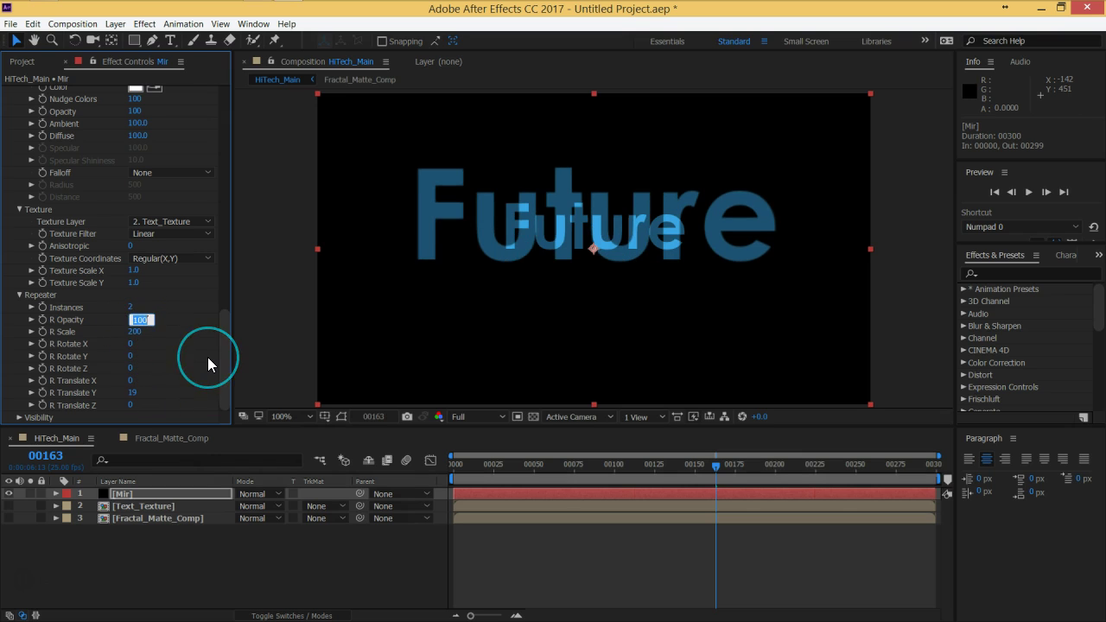
text(10)
key(Return)
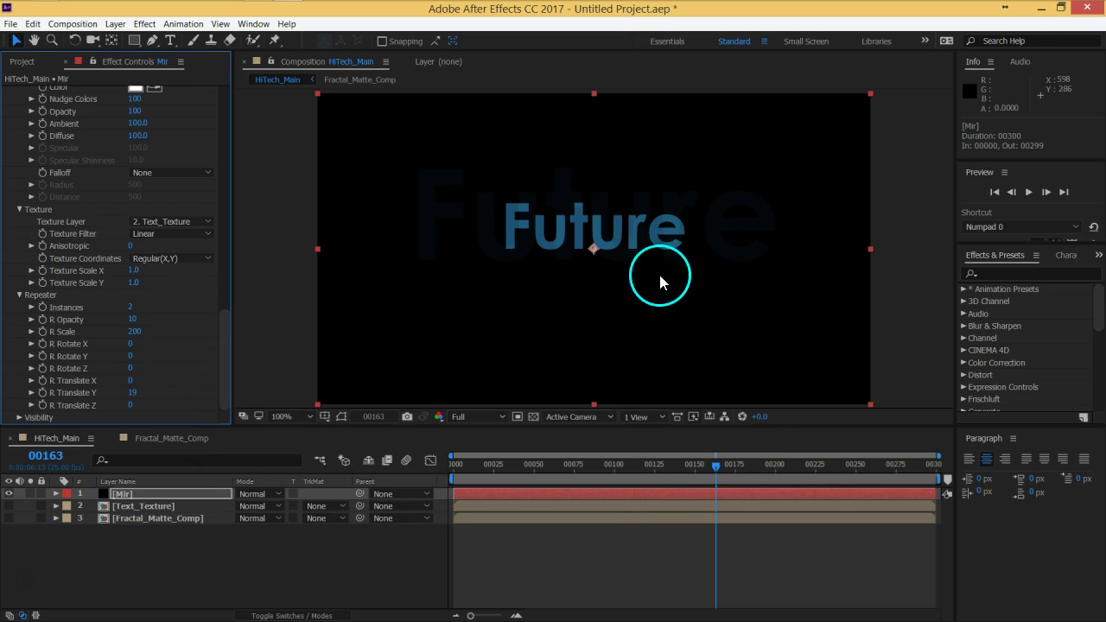
- Preview the faded repeater copy at frames 103, 52 and 174
click(619, 471)
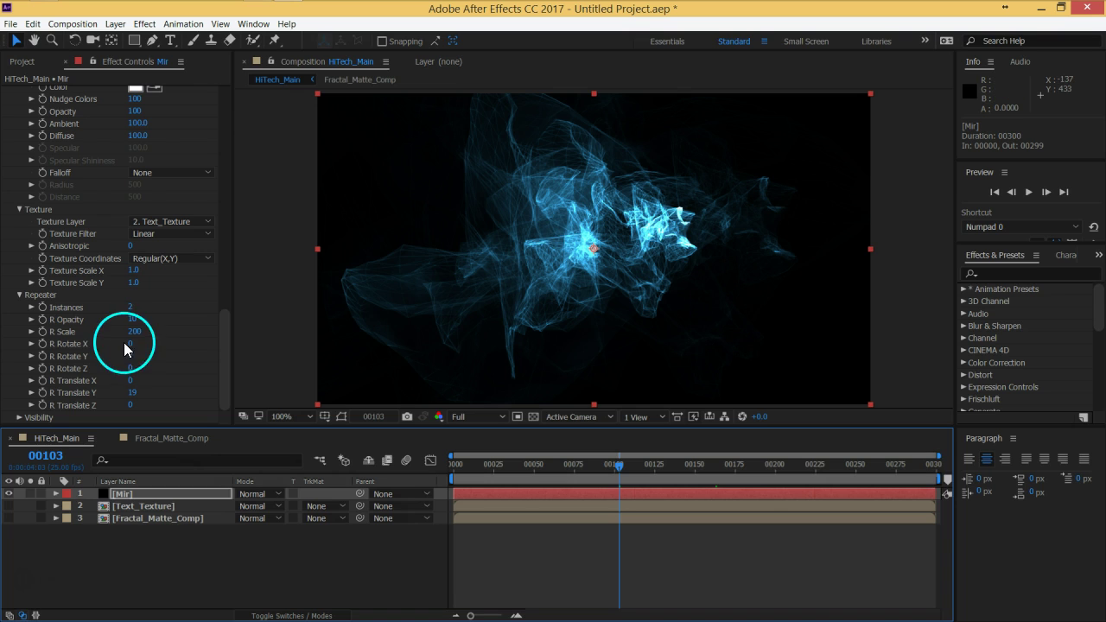
drag(621, 462, 538, 463)
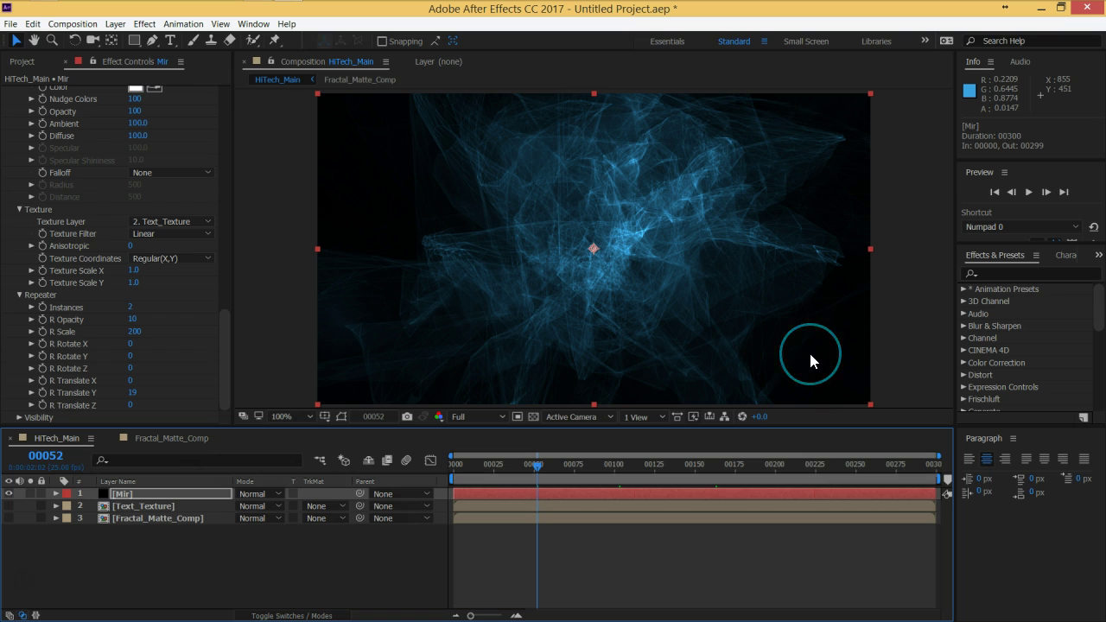
click(733, 464)
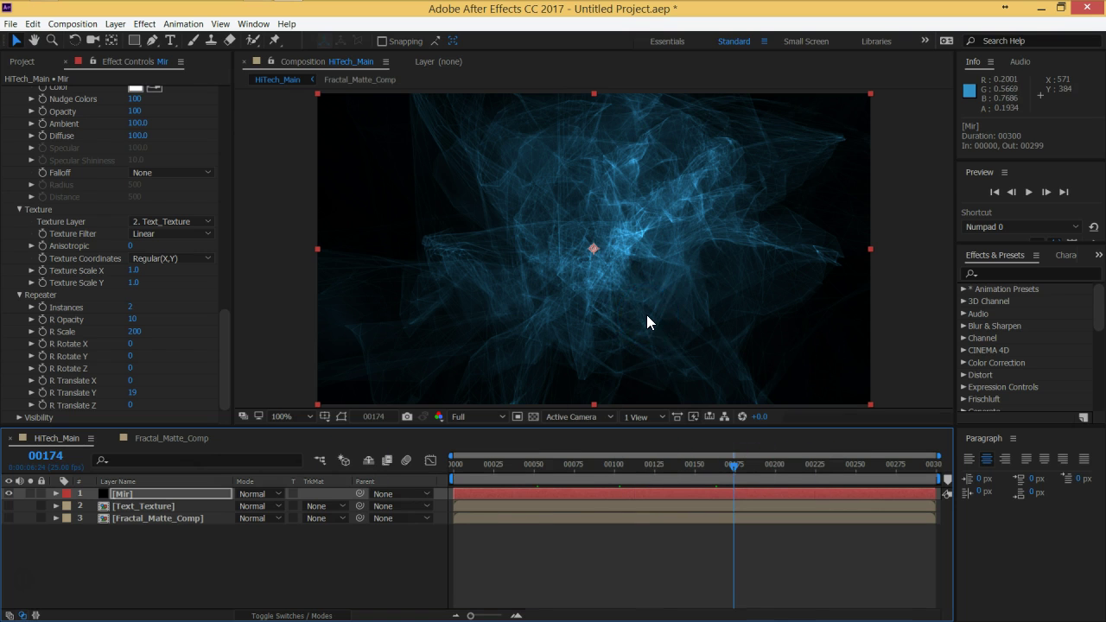
click(161, 545)
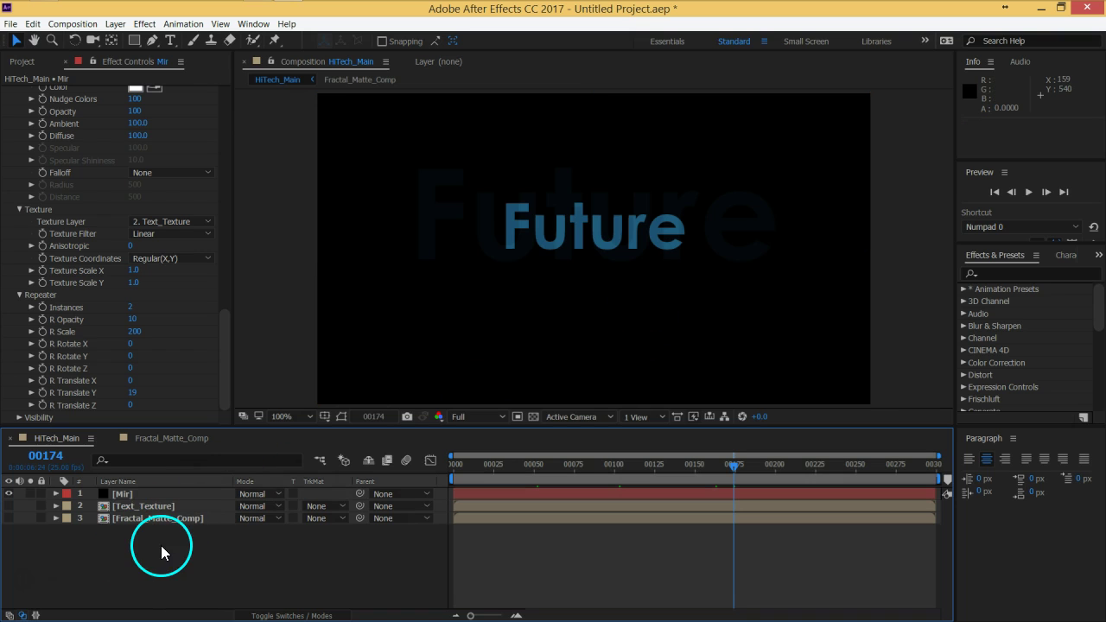
- Close the Fractal_Matte_Comp timeline and copy the Future text layer from Text_Texture into HiTech_Main above the Text_Texture layer
click(170, 438)
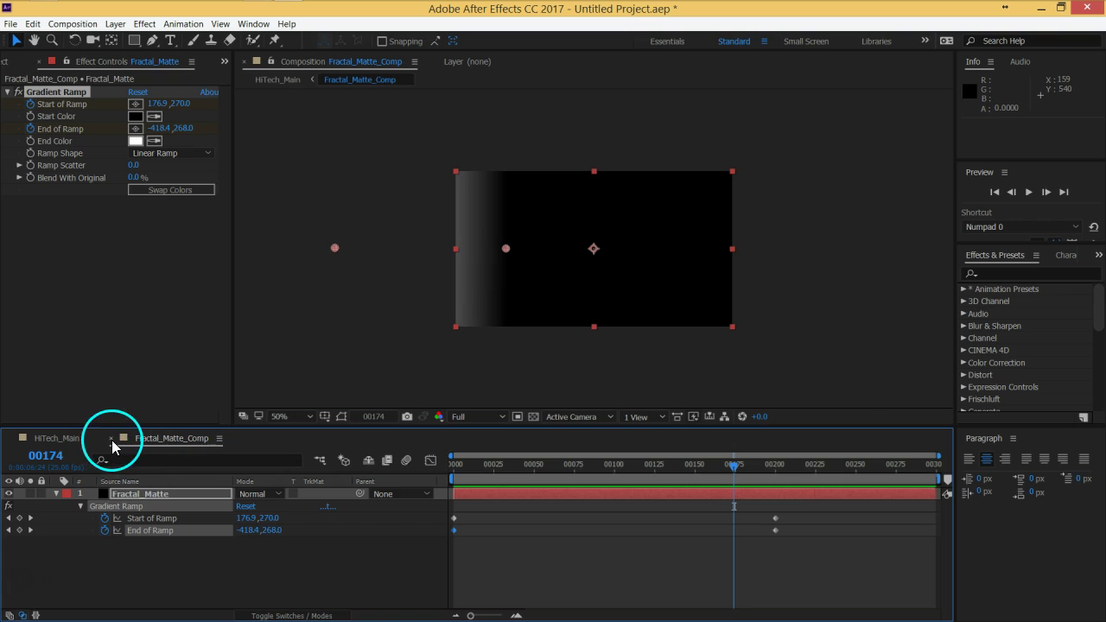
click(110, 439)
click(129, 507)
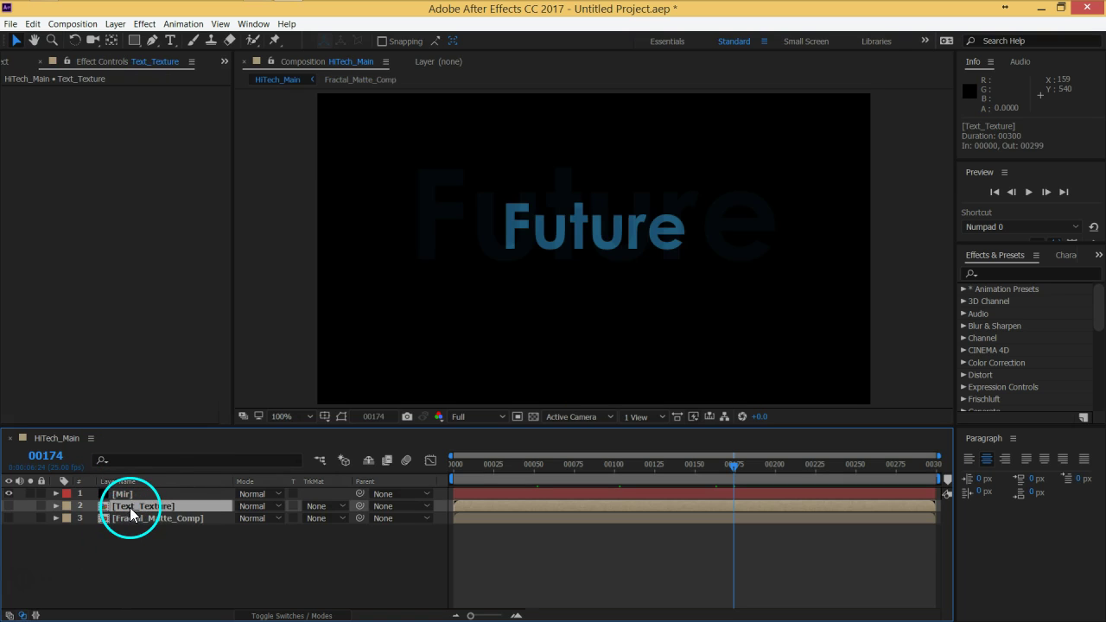
double_click(130, 506)
click(134, 497)
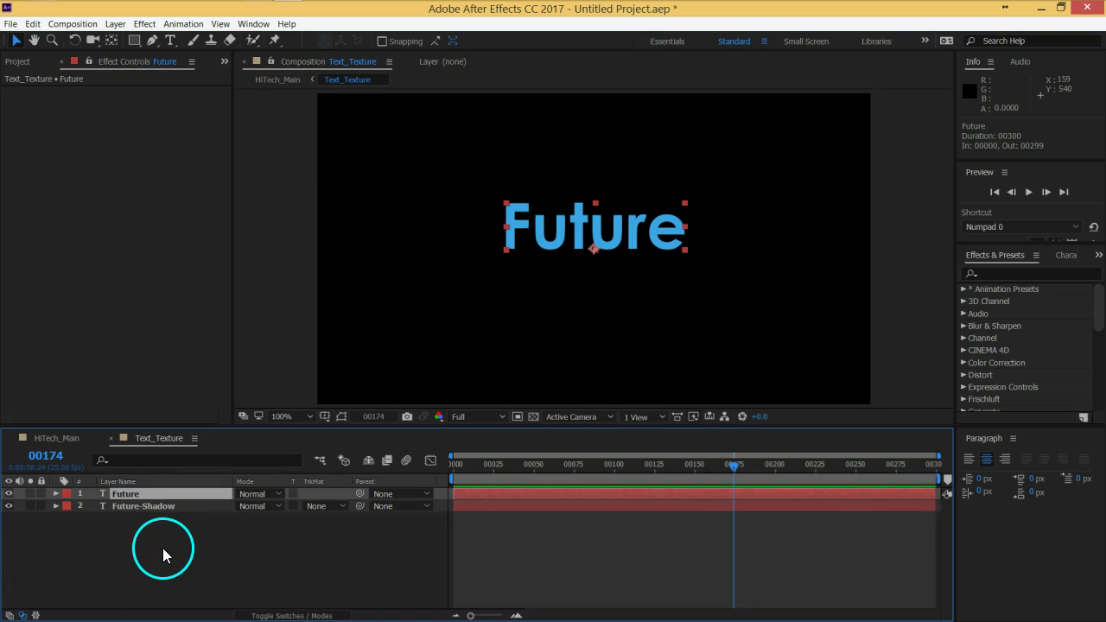
key(ctrl+c)
click(76, 439)
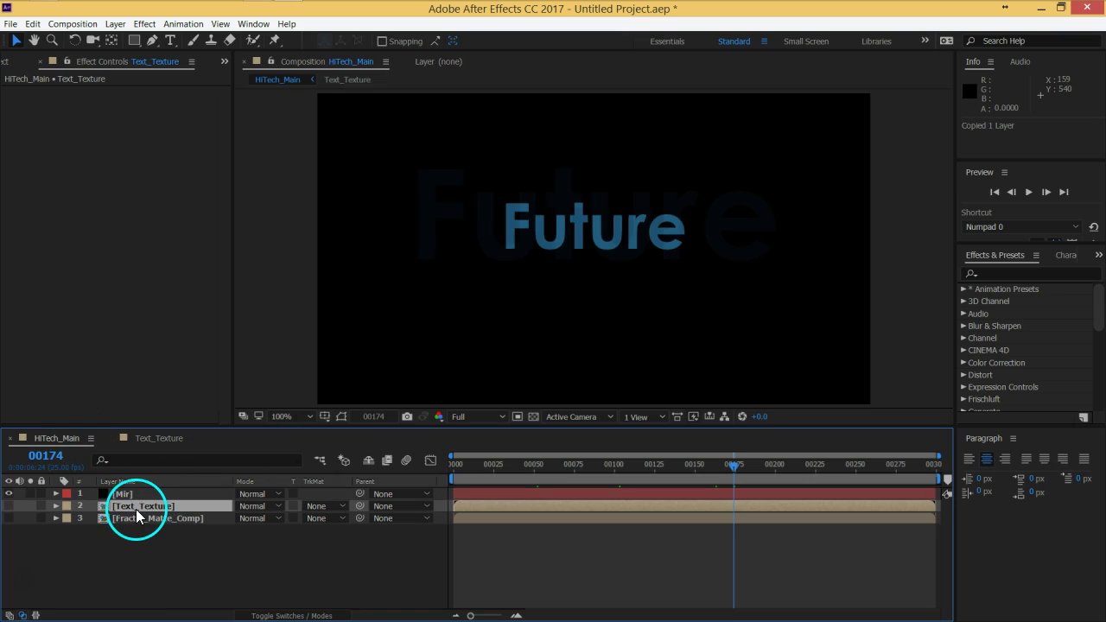
key(ctrl+v)
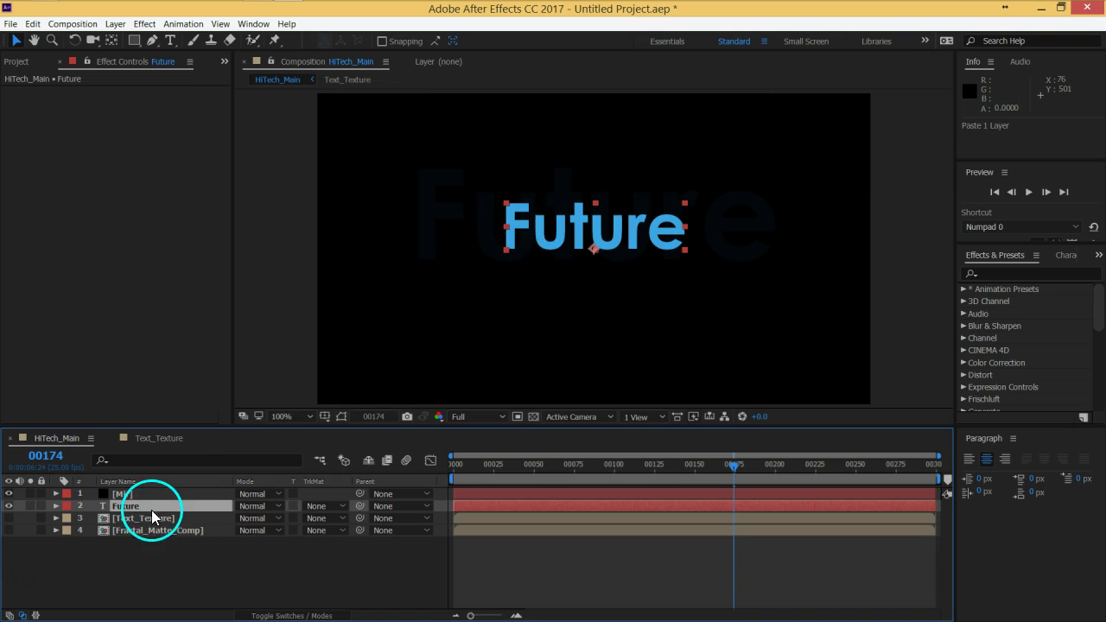
- Create masks from the pasted Future text layer and display the mask paths in the composition view
click(115, 23)
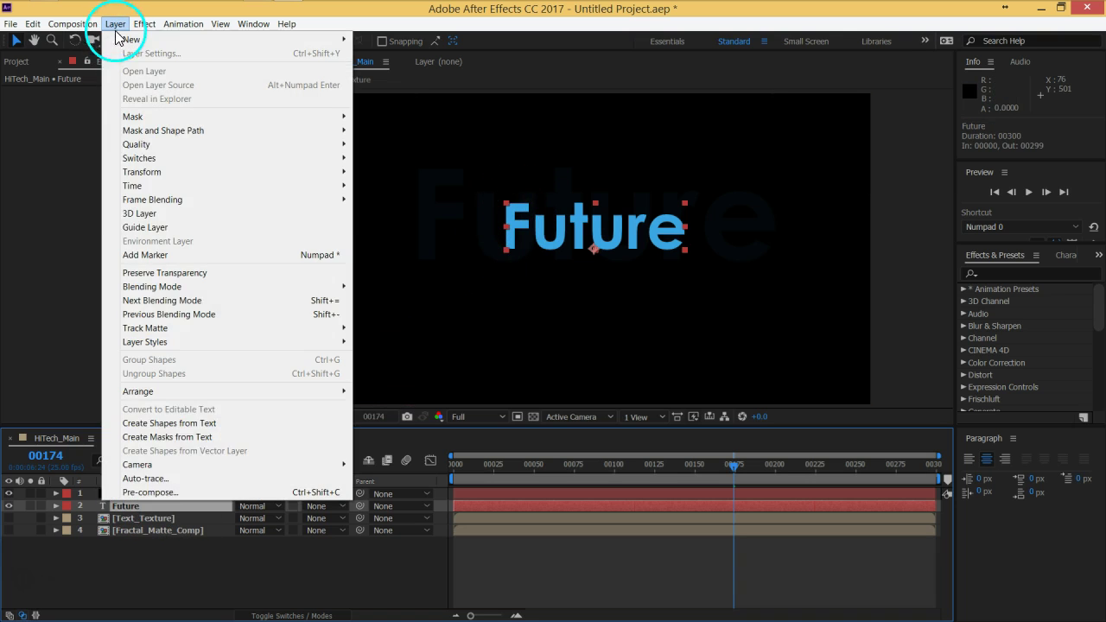
click(155, 437)
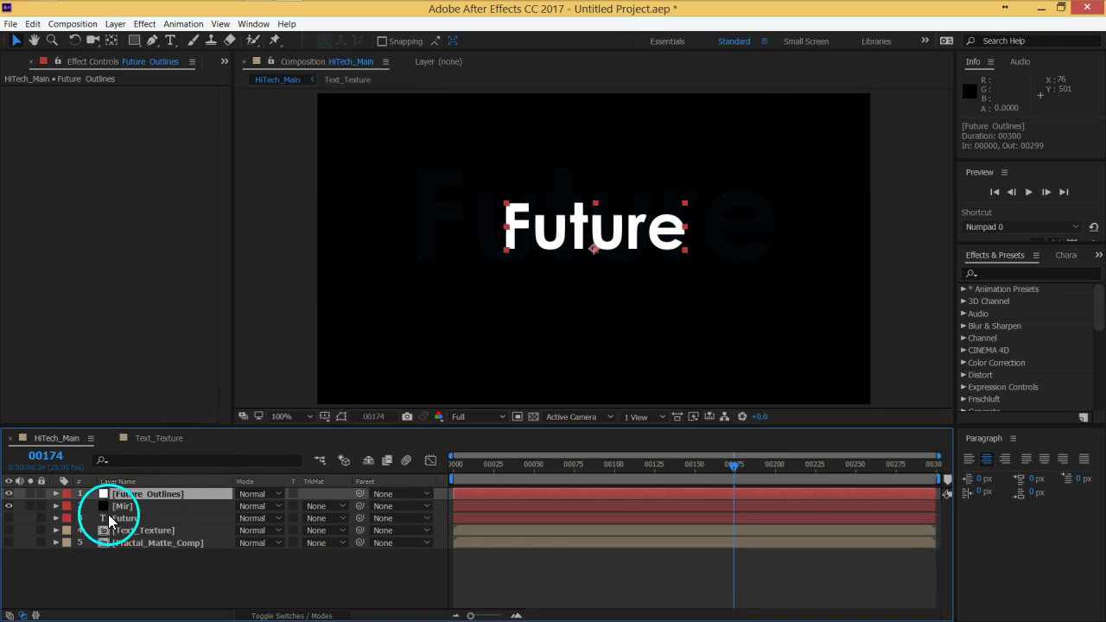
click(126, 522)
click(147, 494)
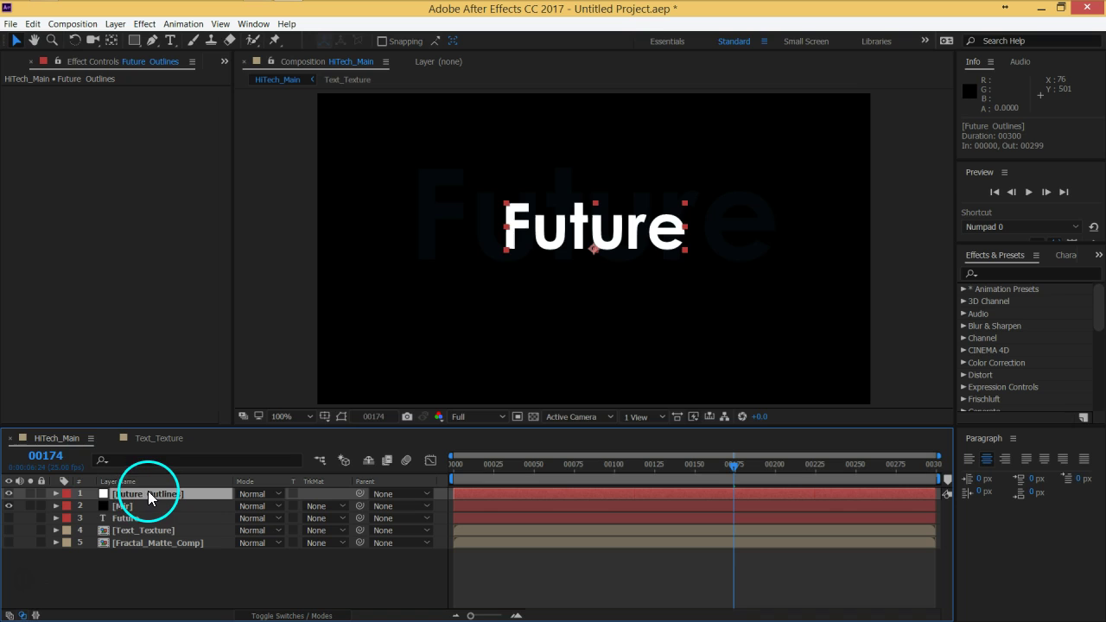
click(342, 416)
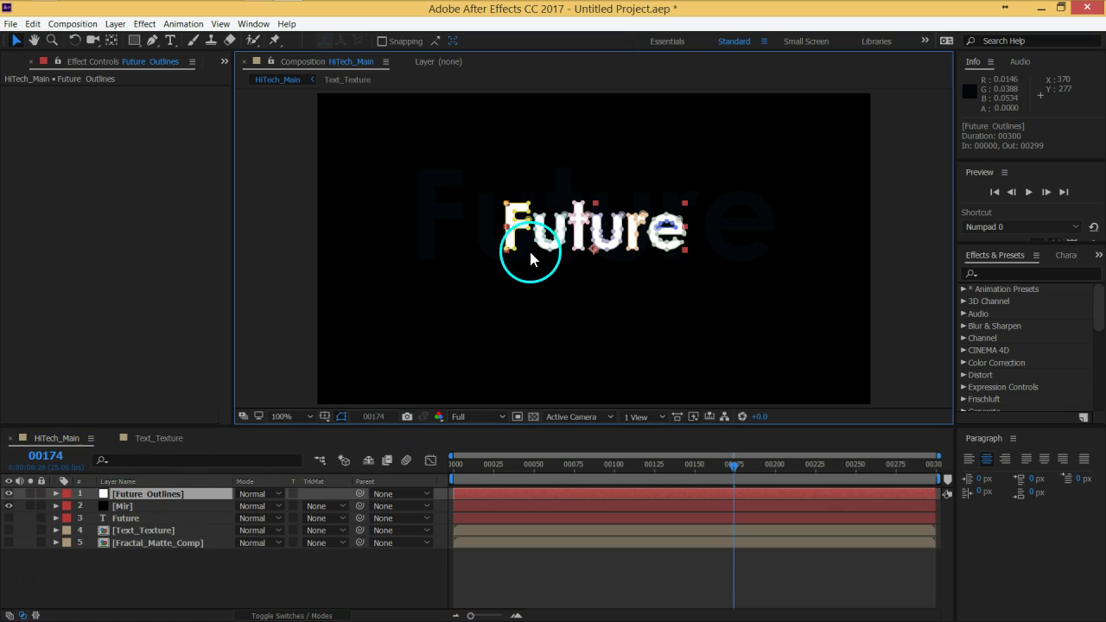
click(138, 519)
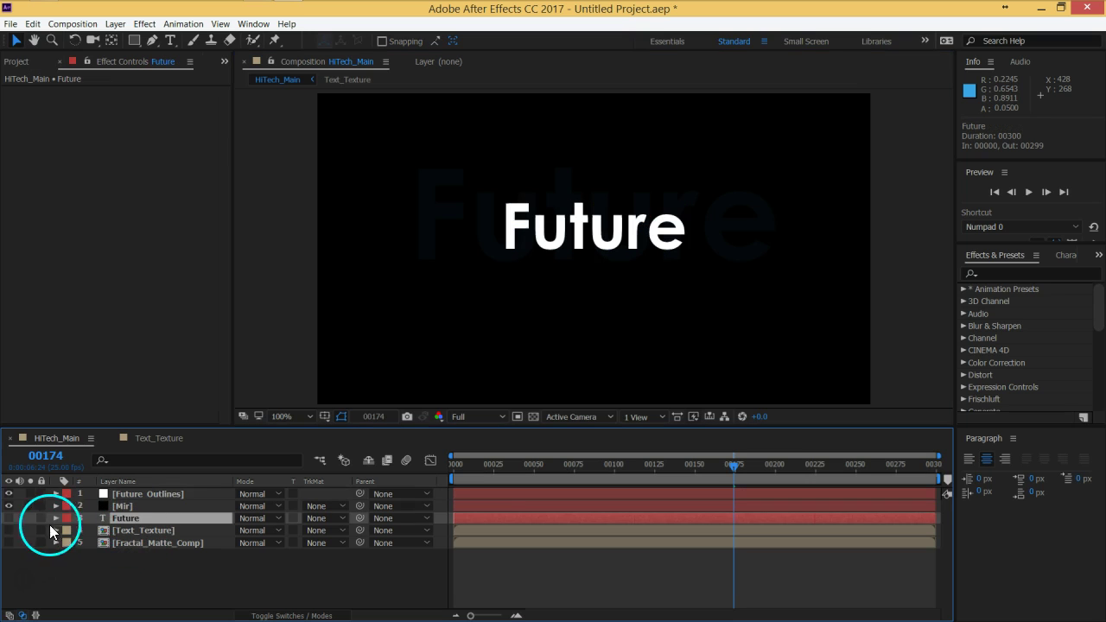
- Apply the Saber effect to the Future Outlines layer
click(144, 497)
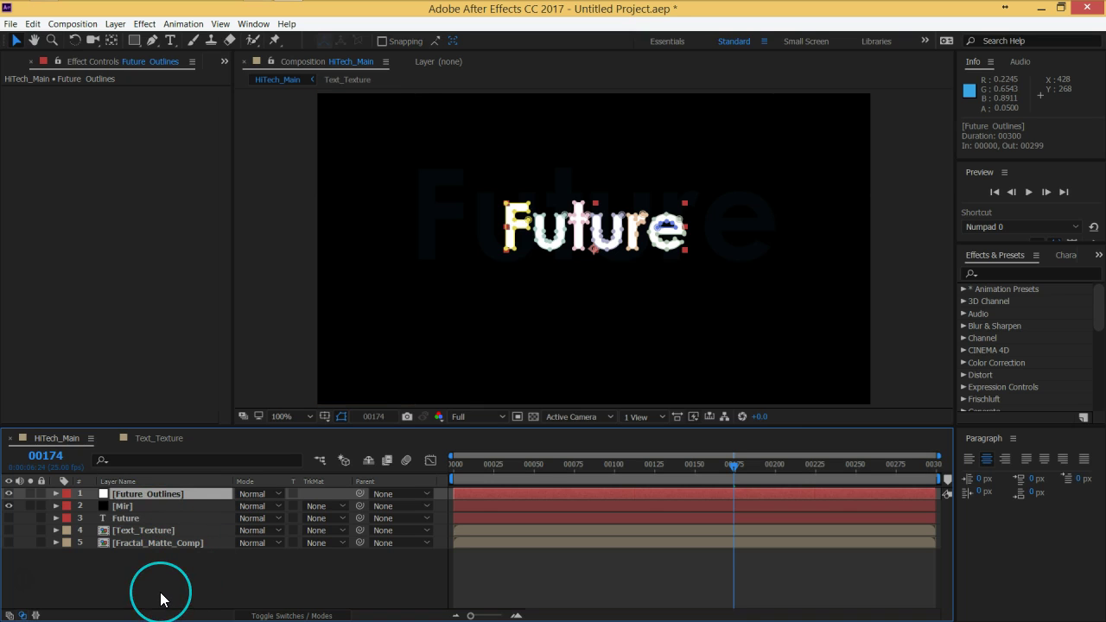
key(ctrl+space)
text(sab)
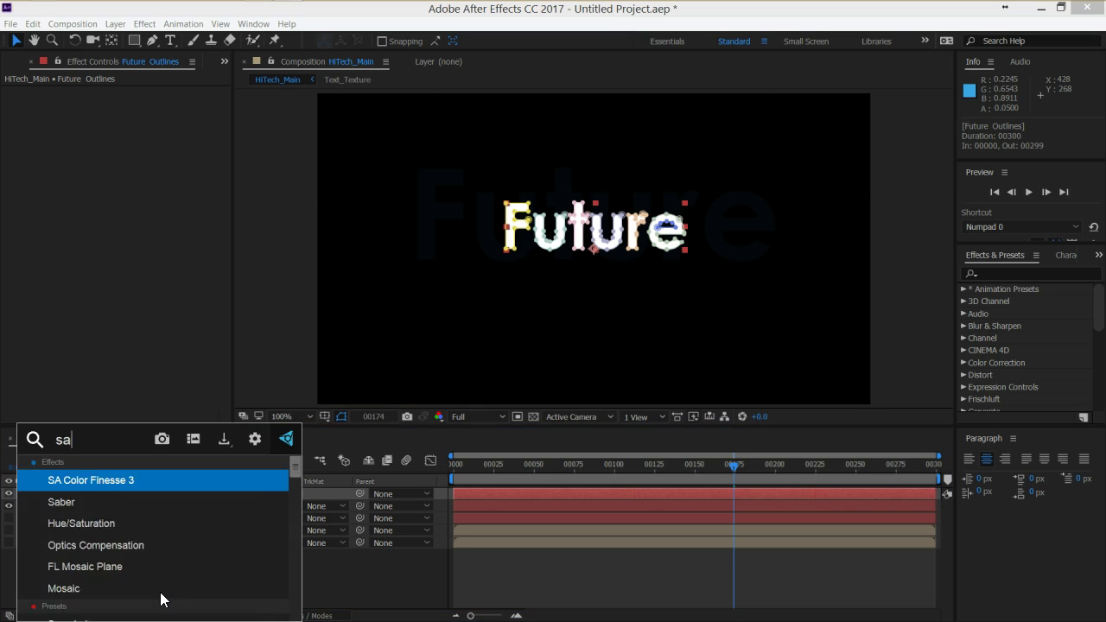
right_click(91, 482)
click(139, 513)
click(121, 479)
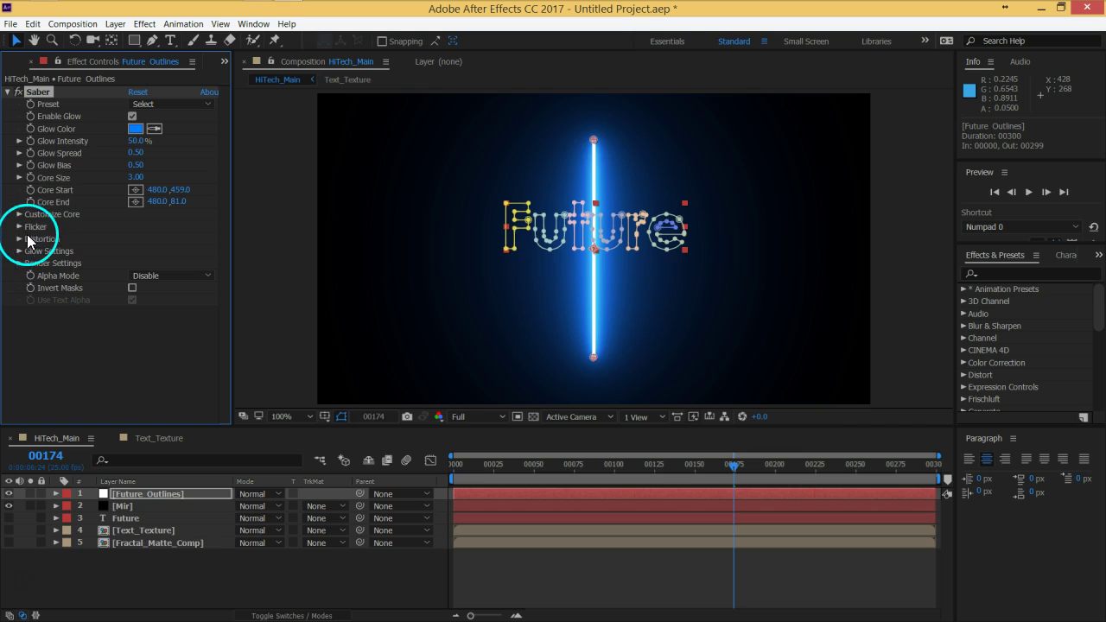
- Set Saber's Core Type to Layer Masks and its Core Size to 1, and hide the mask paths
click(20, 214)
click(169, 227)
click(177, 254)
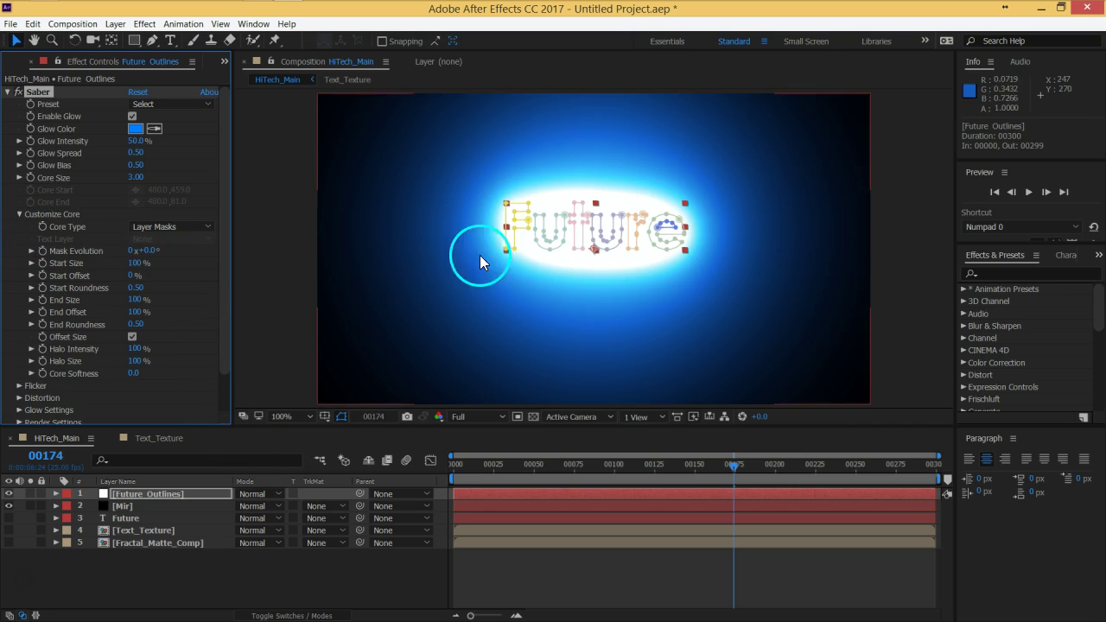
click(141, 178)
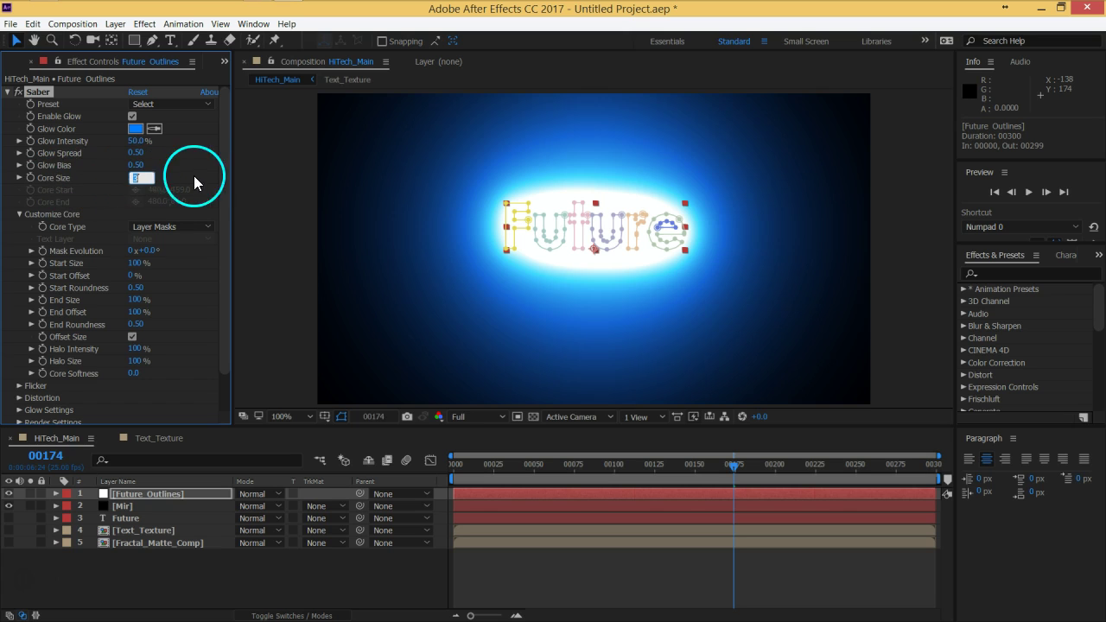
key(Return)
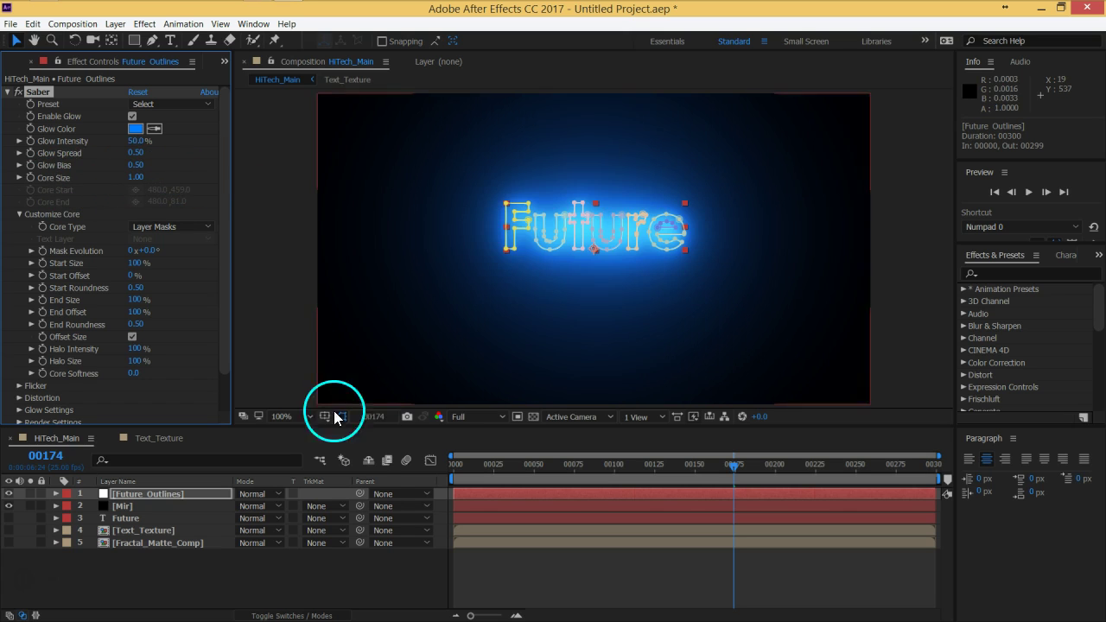
click(344, 415)
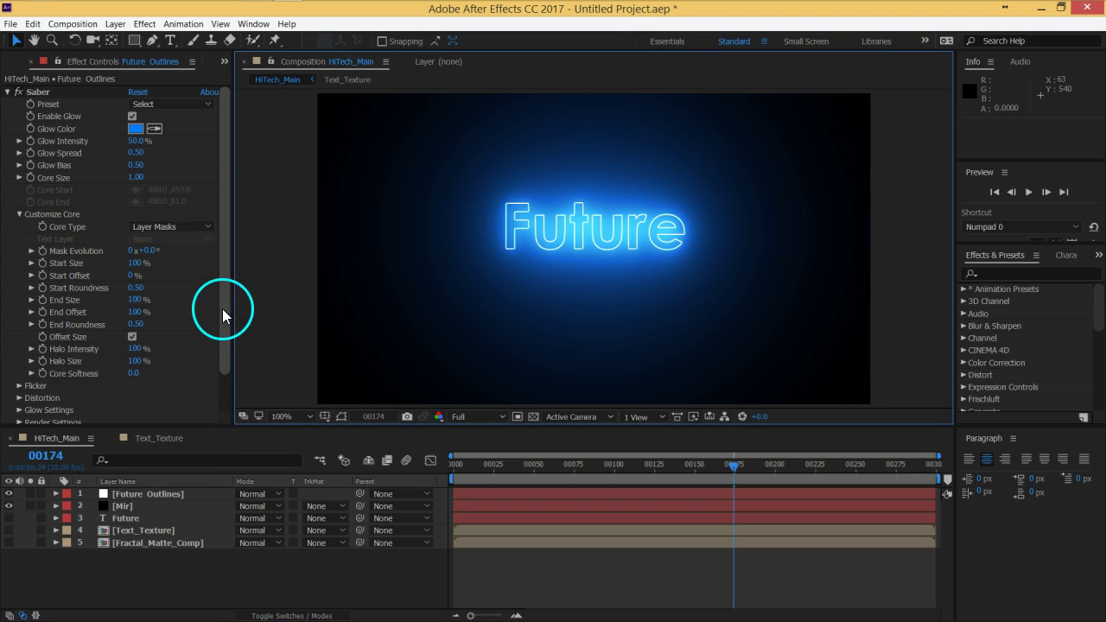
- Change the Future Outlines layer's blending mode to Screen
scroll(222, 308, down, 2)
click(265, 493)
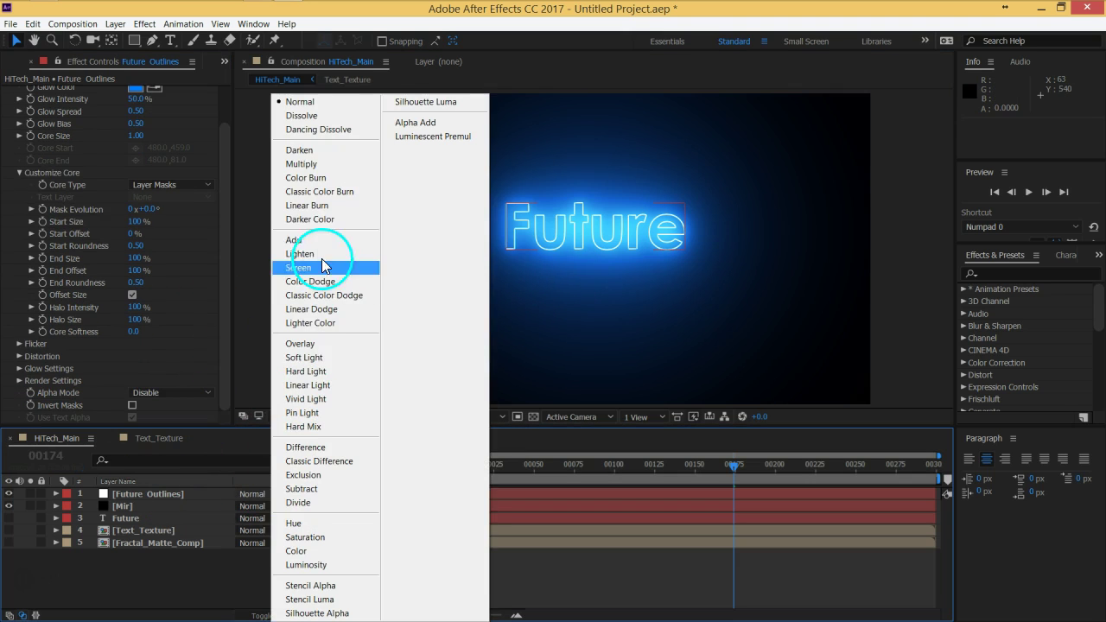
click(320, 267)
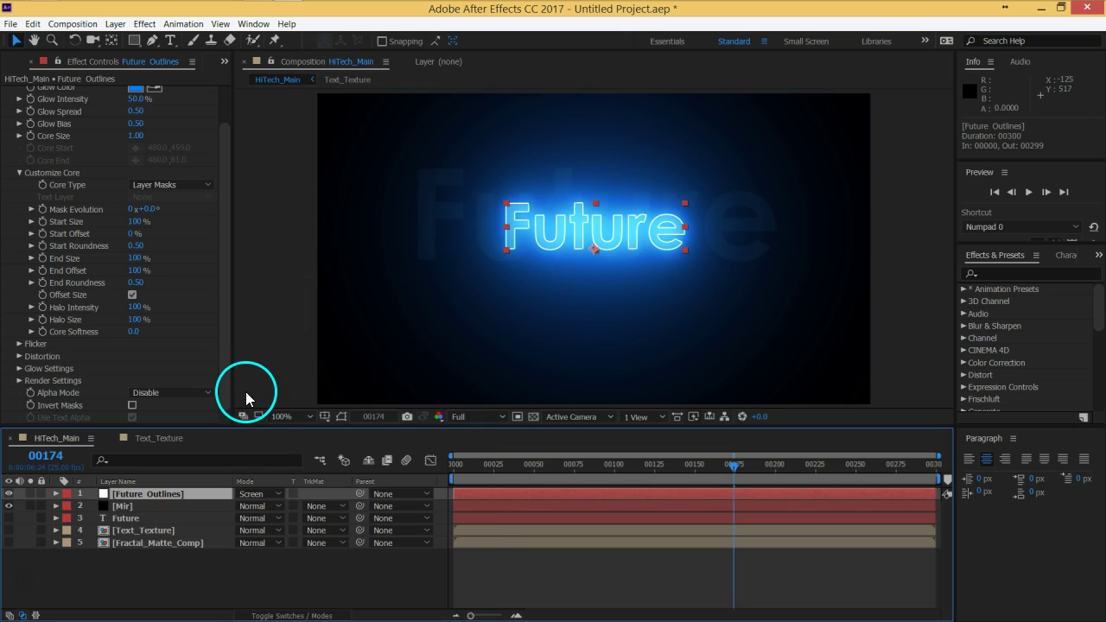
- Set Composite Settings to Transparent in Saber's render settings and deselect the layer
click(224, 346)
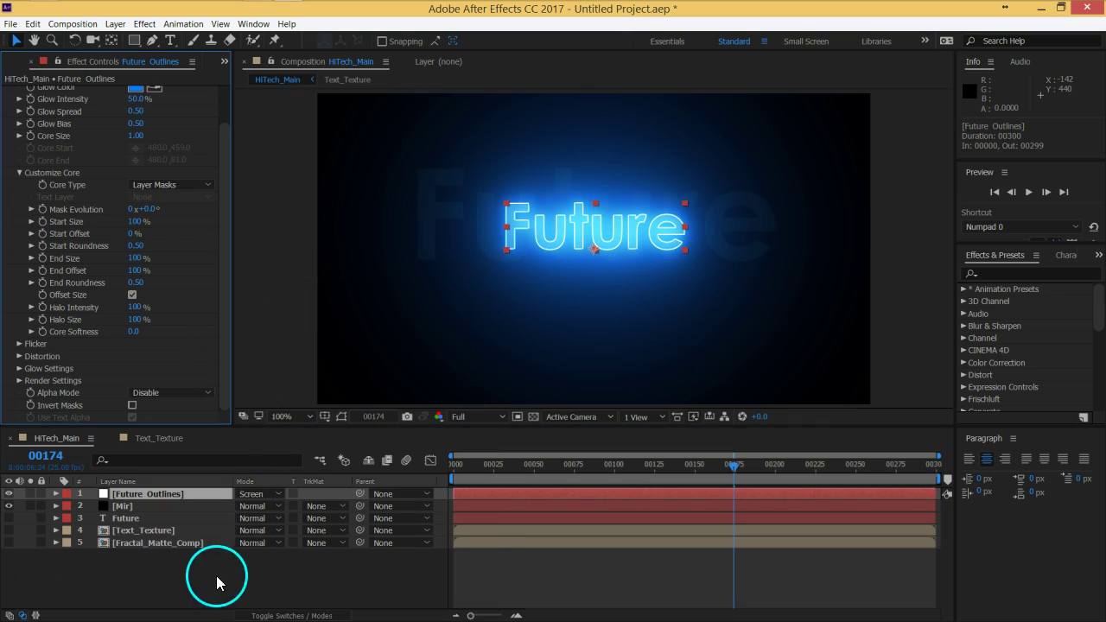
click(19, 380)
scroll(100, 408, down, 5)
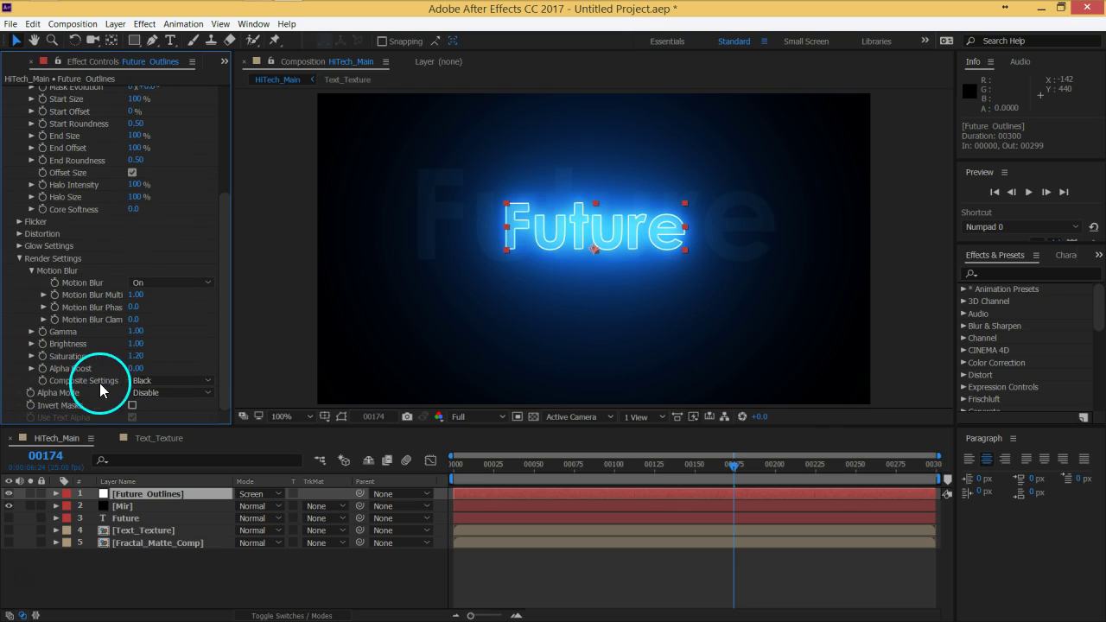
click(166, 377)
click(170, 392)
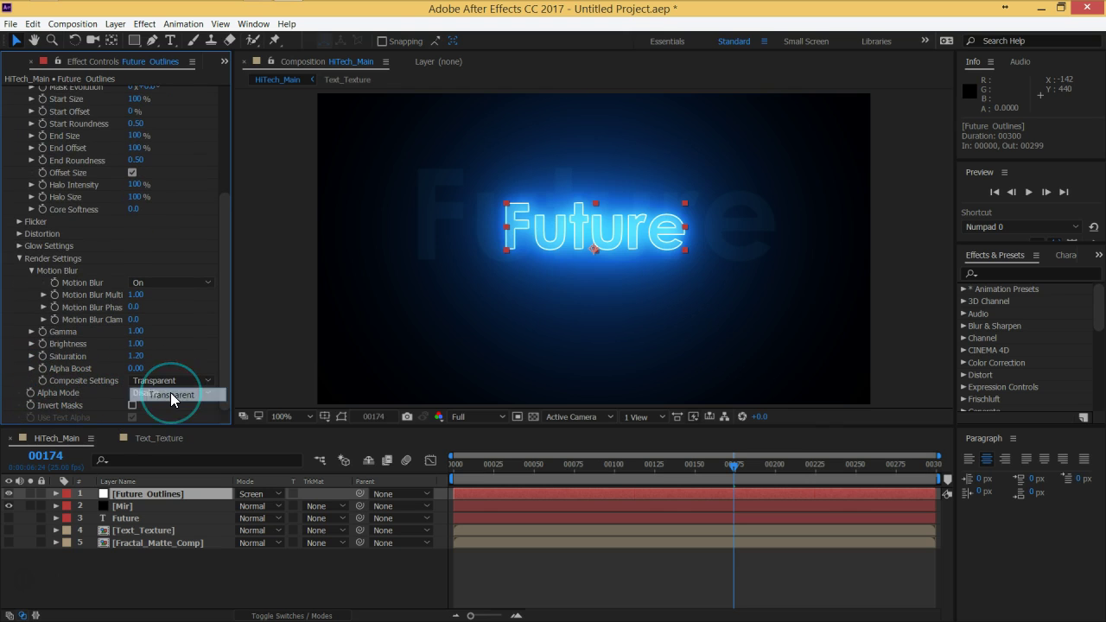
click(136, 590)
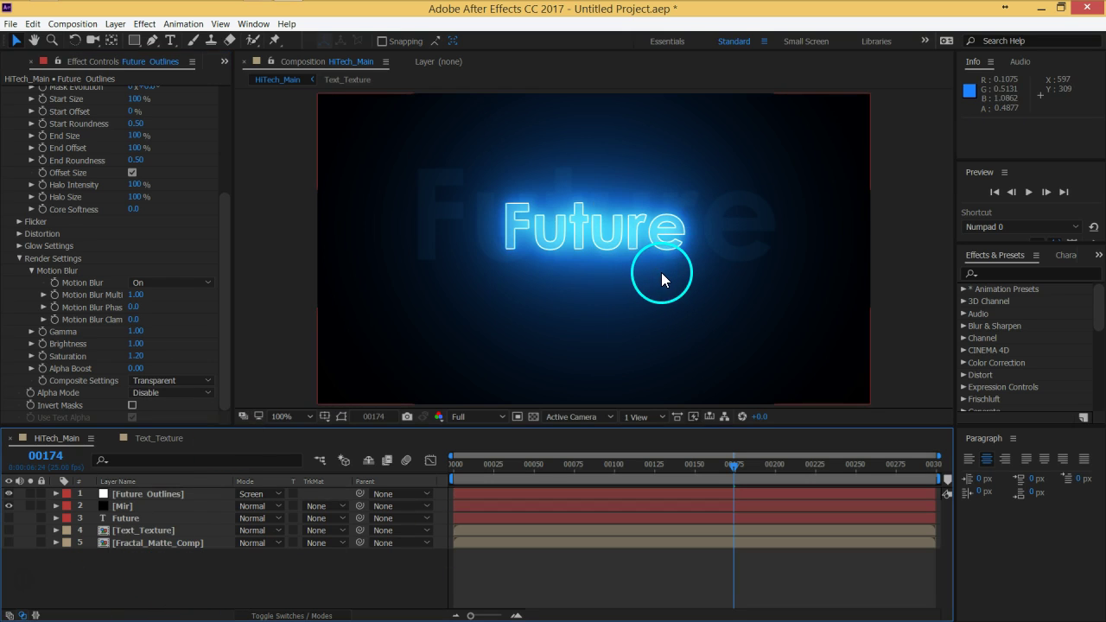
- Switch Saber to the Patronus preset and set its Core Size to 1
scroll(222, 260, up, 5)
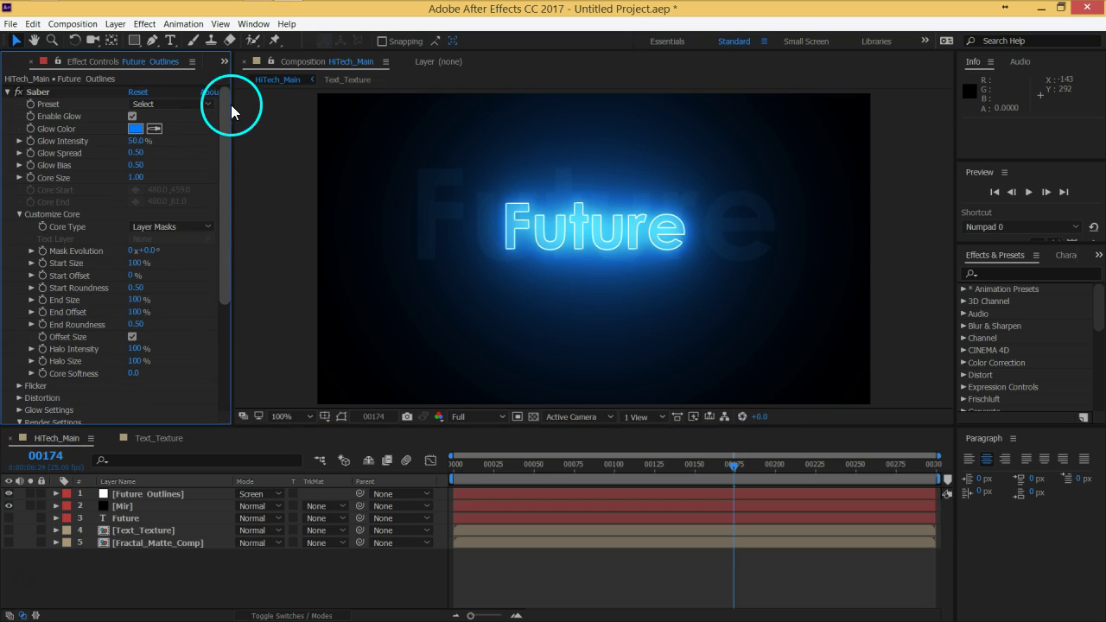
click(177, 104)
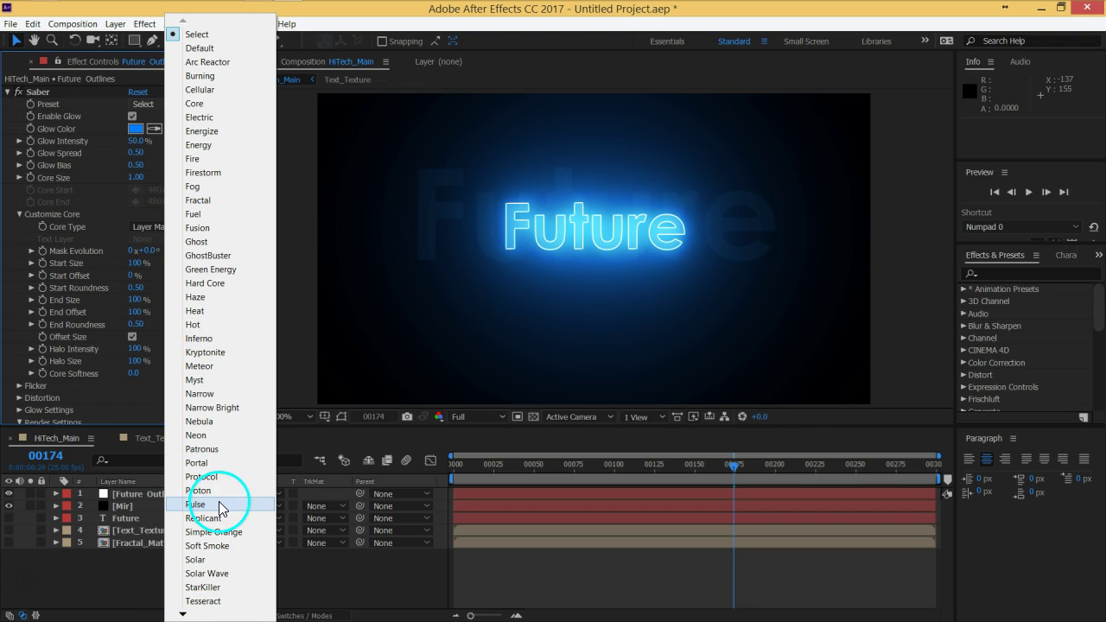
click(213, 449)
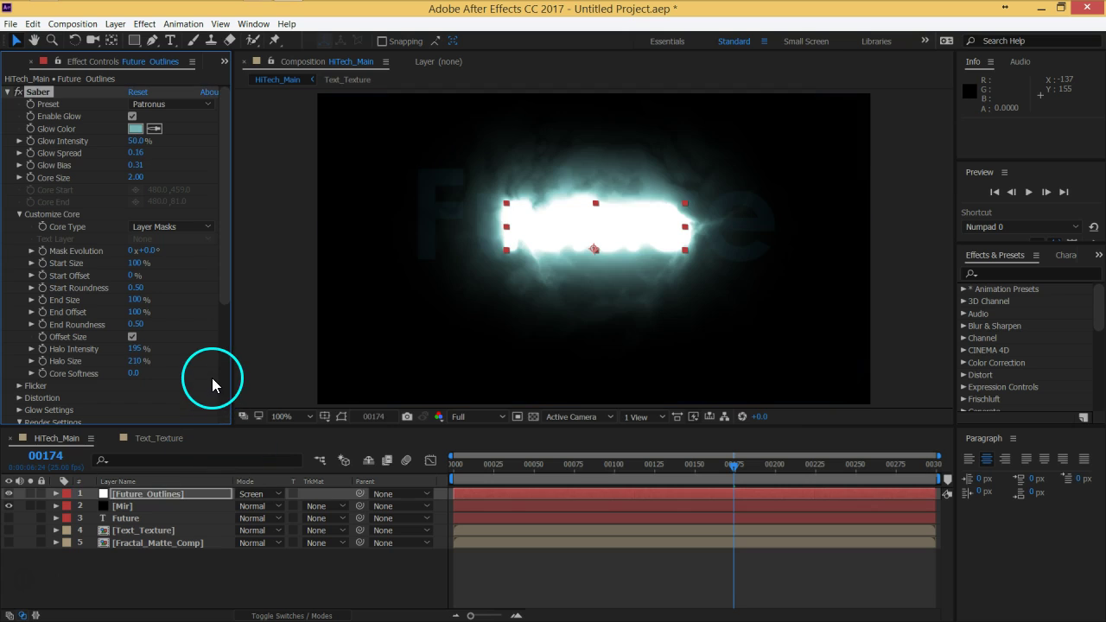
click(135, 177)
text(1)
key(Return)
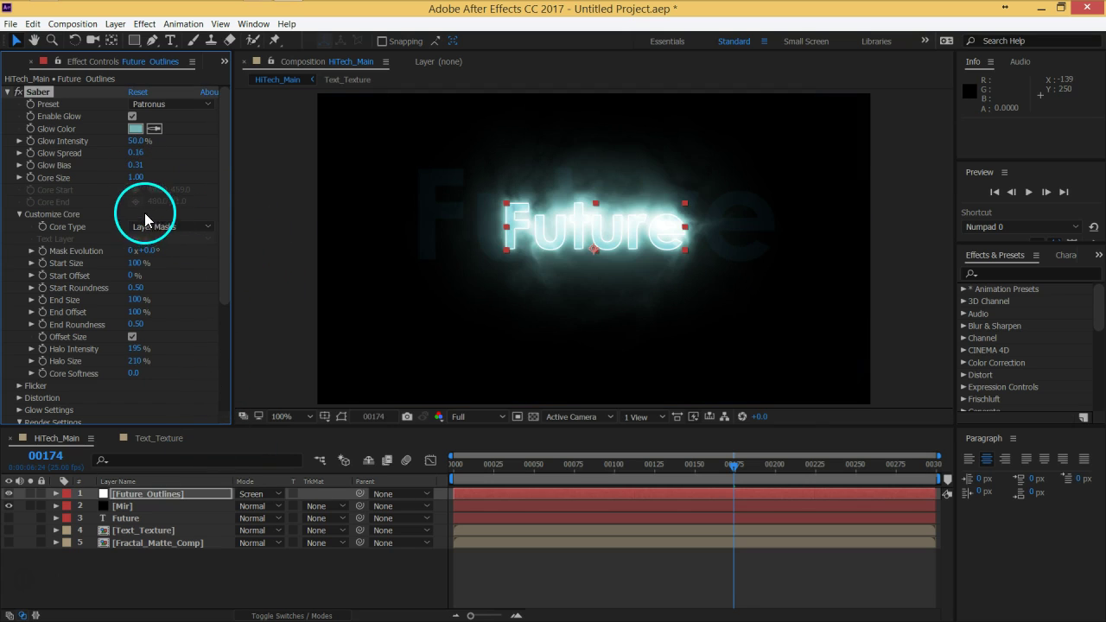
- Set Saber's Glow Spread to 0.1
click(137, 165)
click(135, 155)
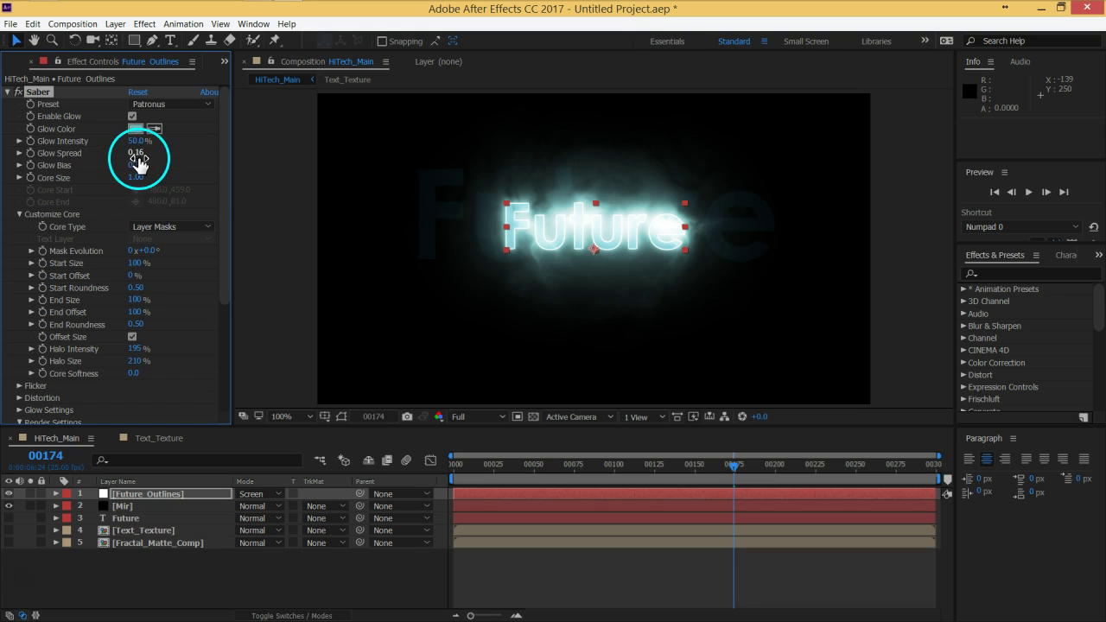
text(0.1)
key(Return)
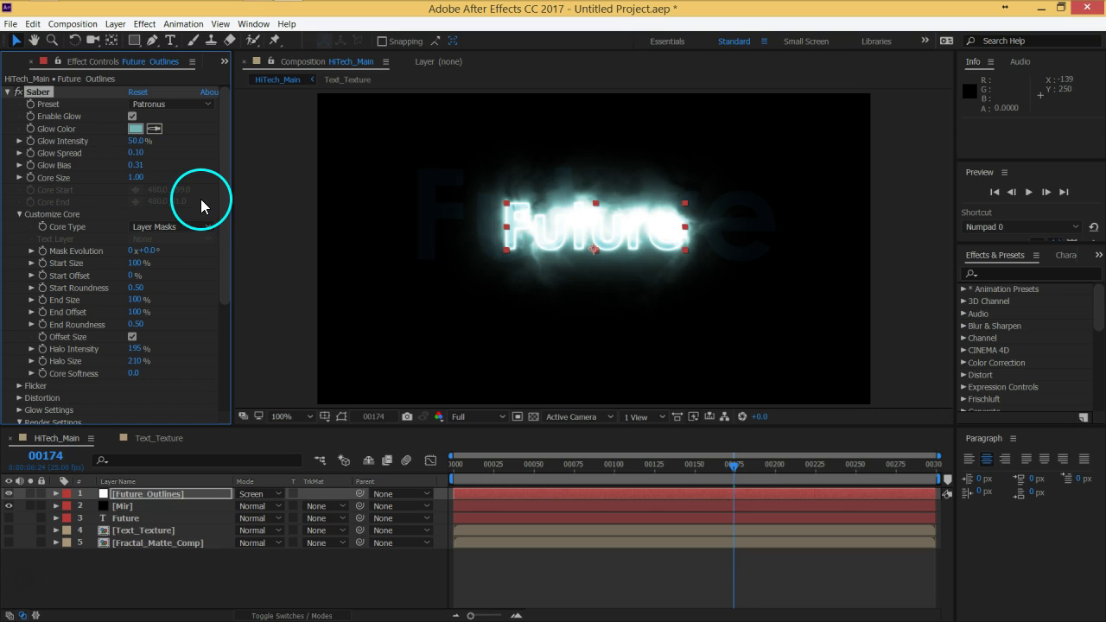
- Set Saber's Glow Spread to 0.3 and deselect the Future Outlines layer
text(0.3)
key(Return)
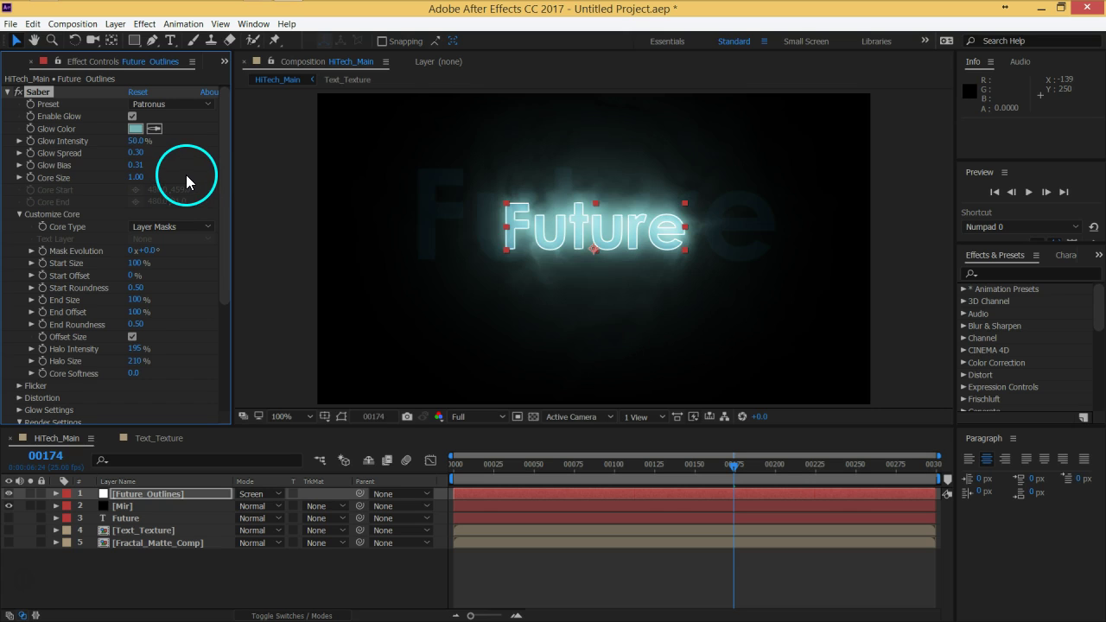
click(178, 576)
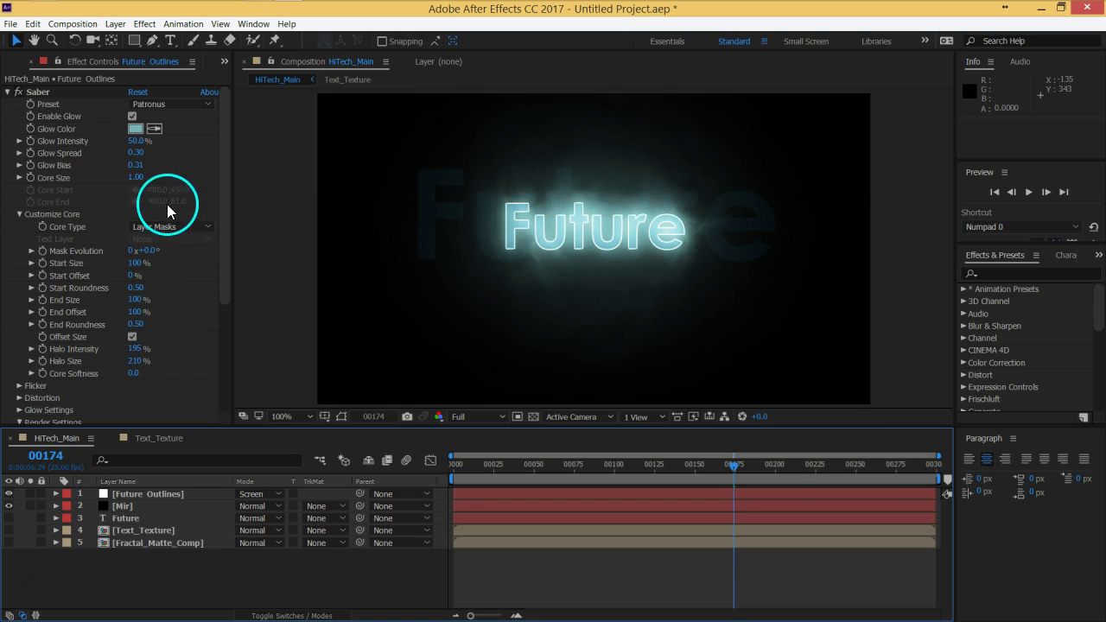
- Try Saber's Glow Bias at 0.2, settle on 0.4, and deselect the layer
click(138, 165)
text(.2)
key(Return)
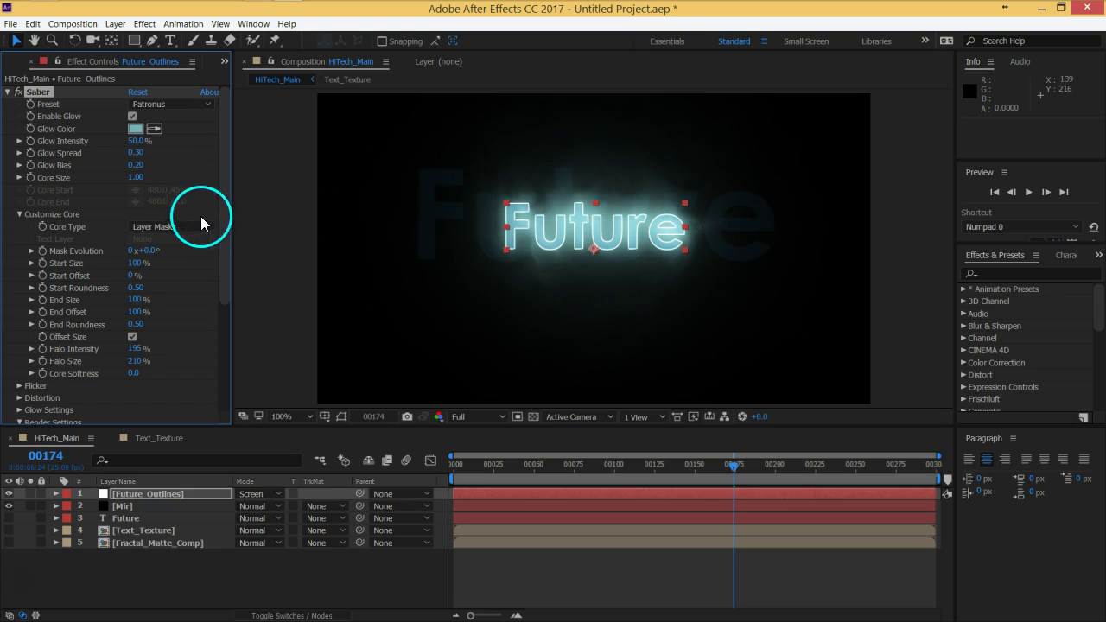
click(140, 166)
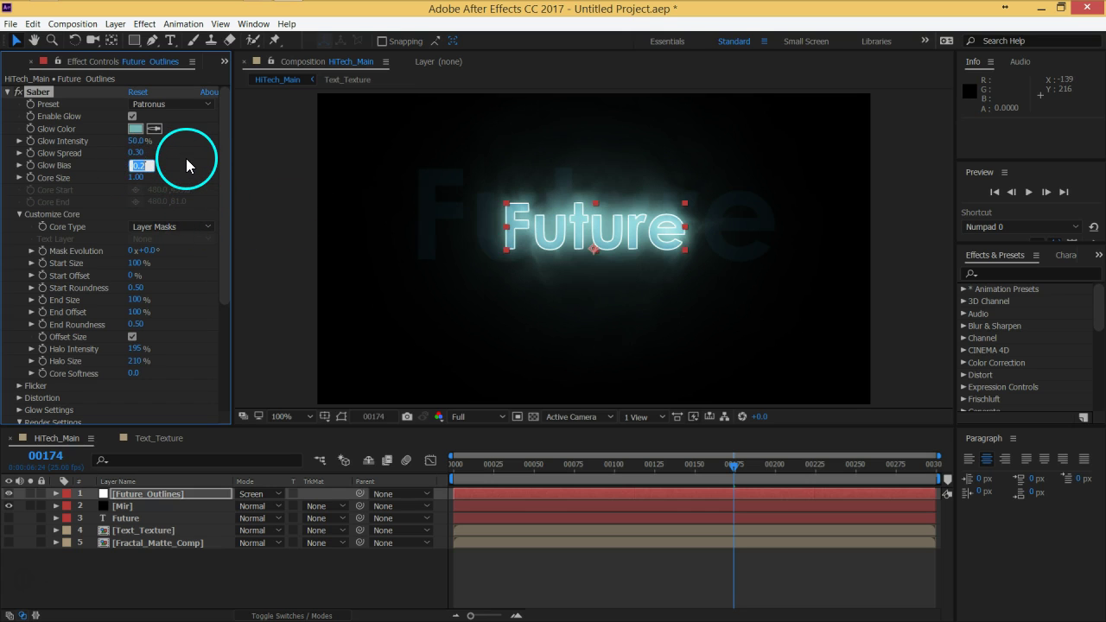
text(.4)
key(Return)
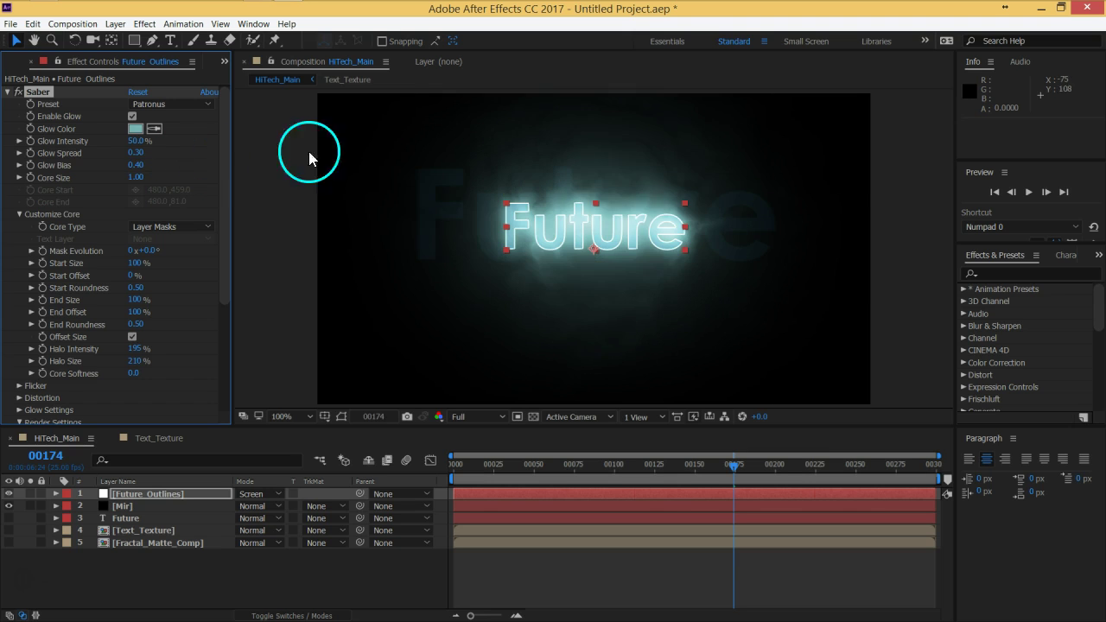
click(308, 577)
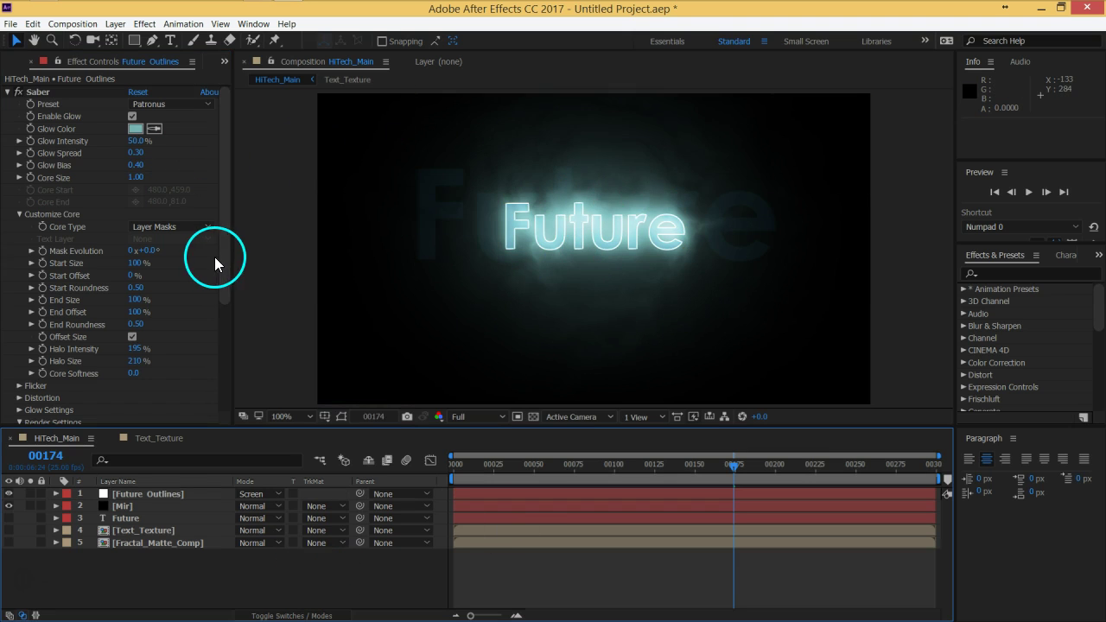
- Raise Saber's Halo Intensity to 235% and Halo Size to 360% in the core settings
drag(221, 253, 227, 371)
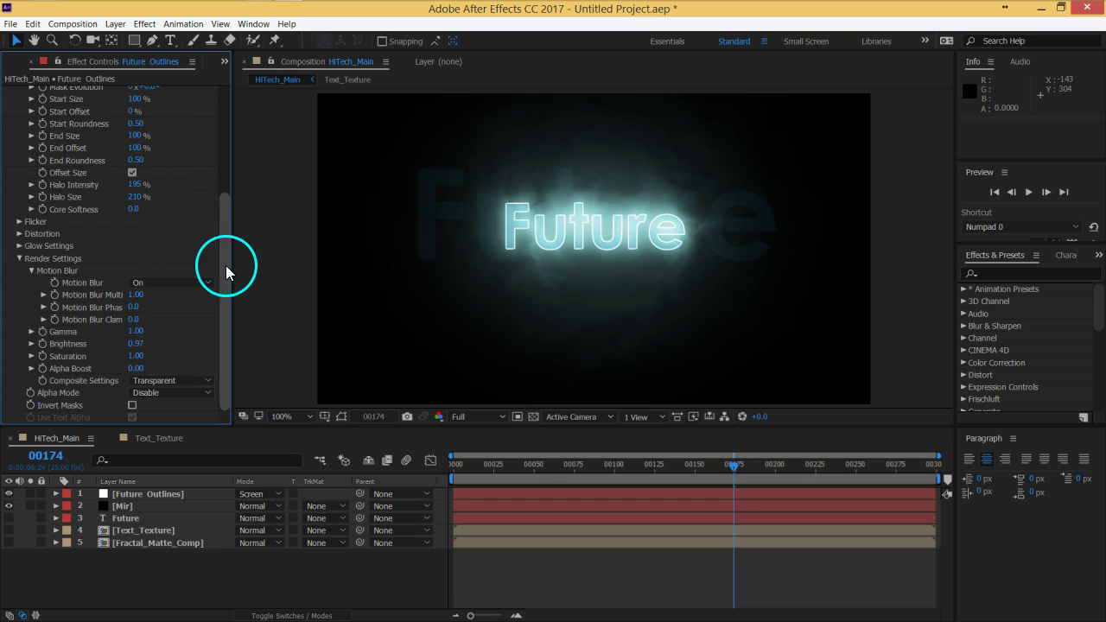
drag(227, 267, 225, 241)
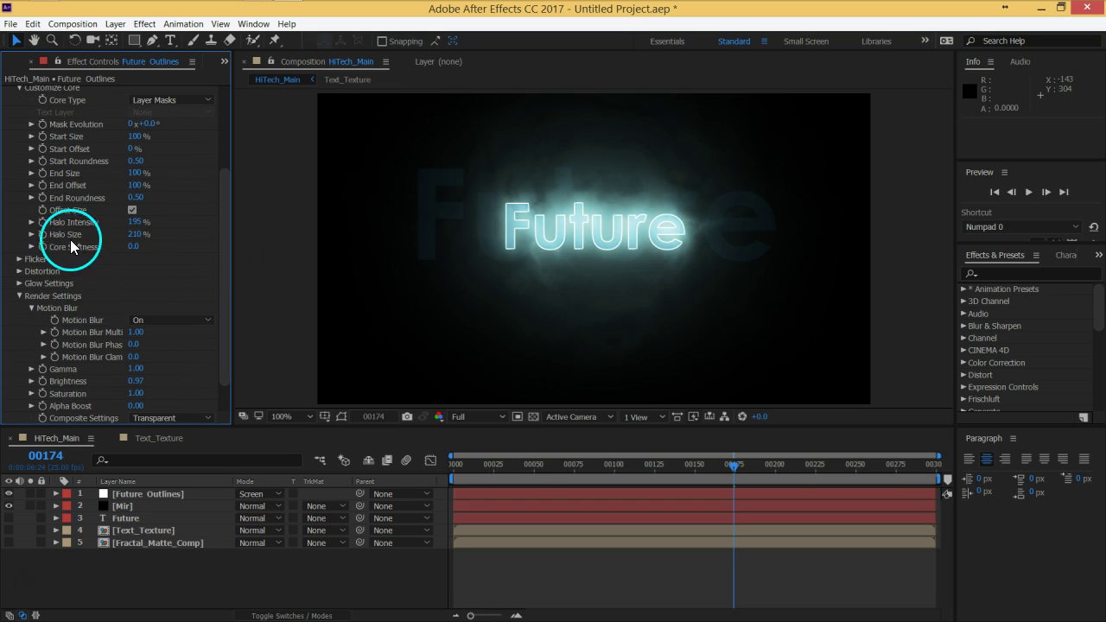
click(135, 234)
text(360)
key(Return)
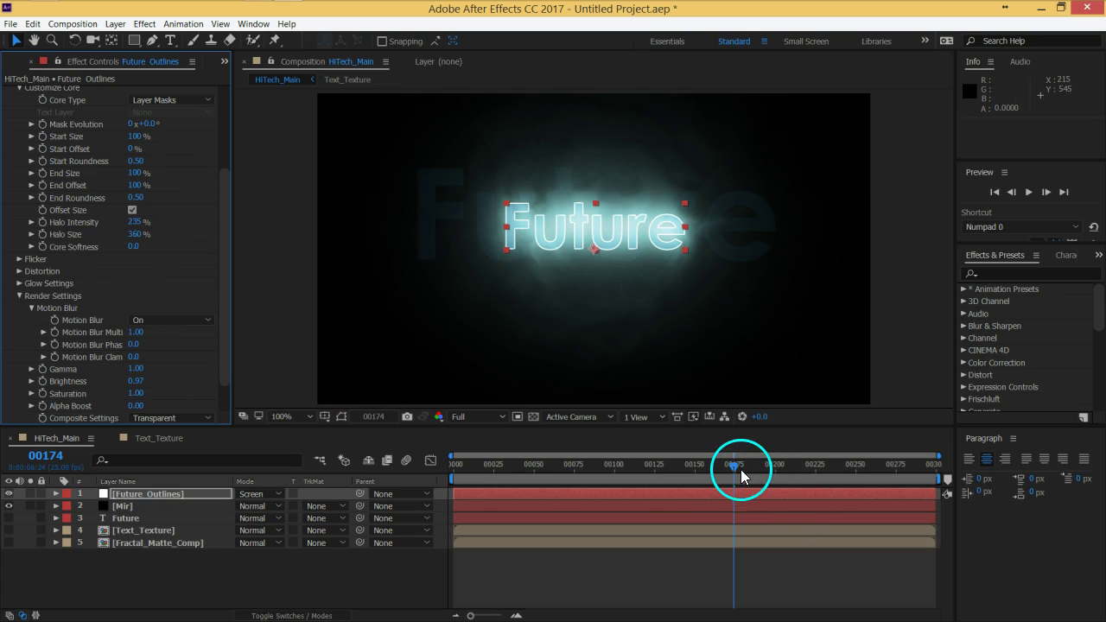
- Scrub between frames 99 and 128 to examine how the Saber outline glow combines with the Mir strands
drag(732, 464, 613, 465)
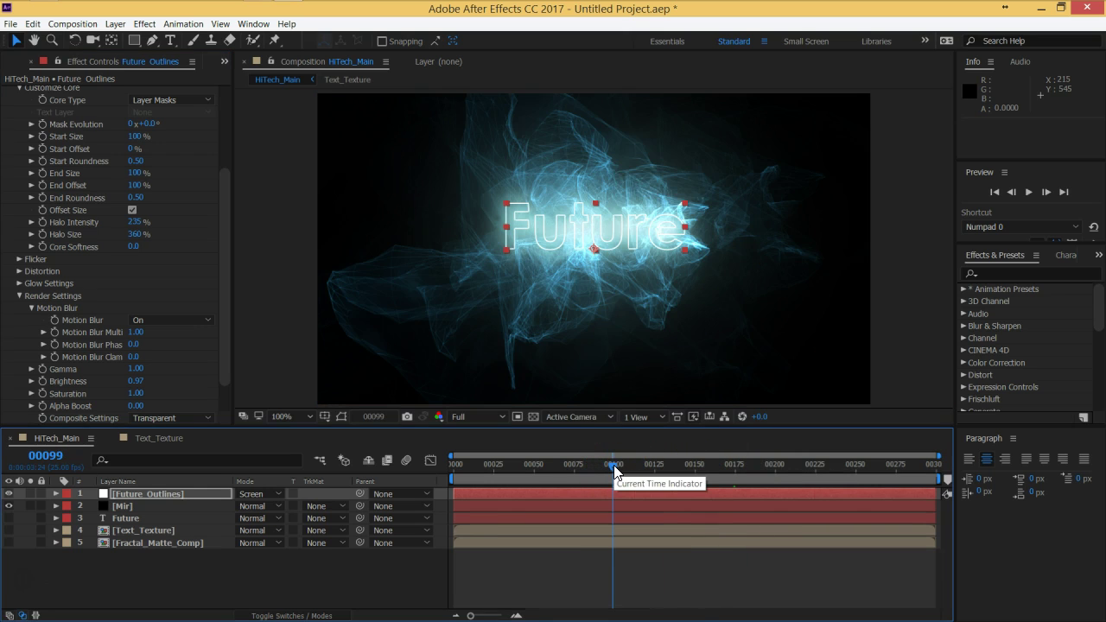
click(640, 207)
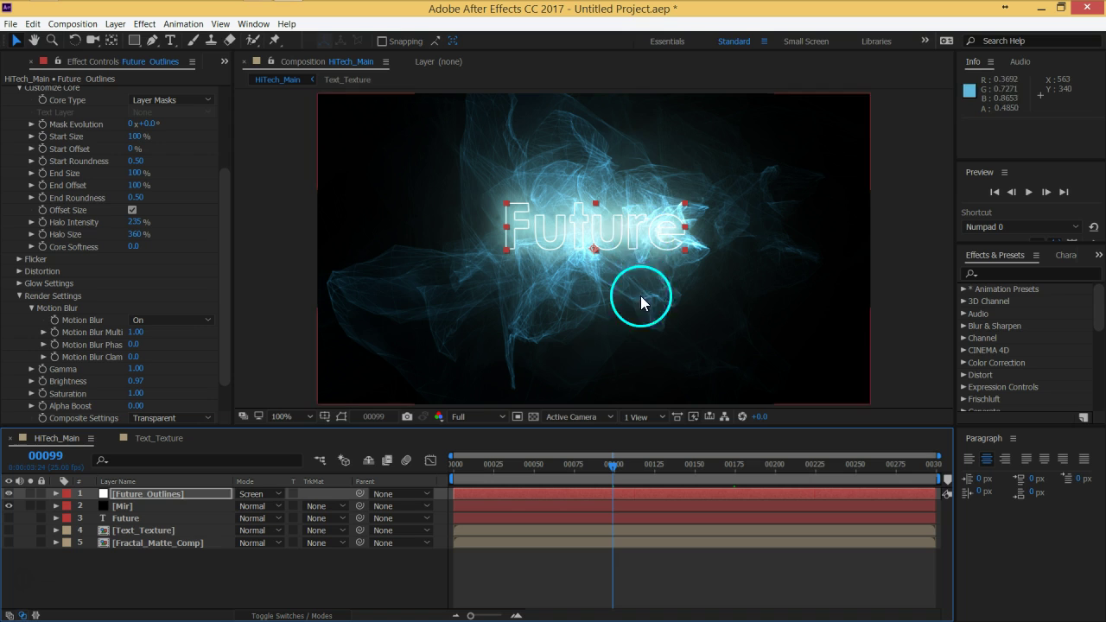
drag(614, 467, 660, 467)
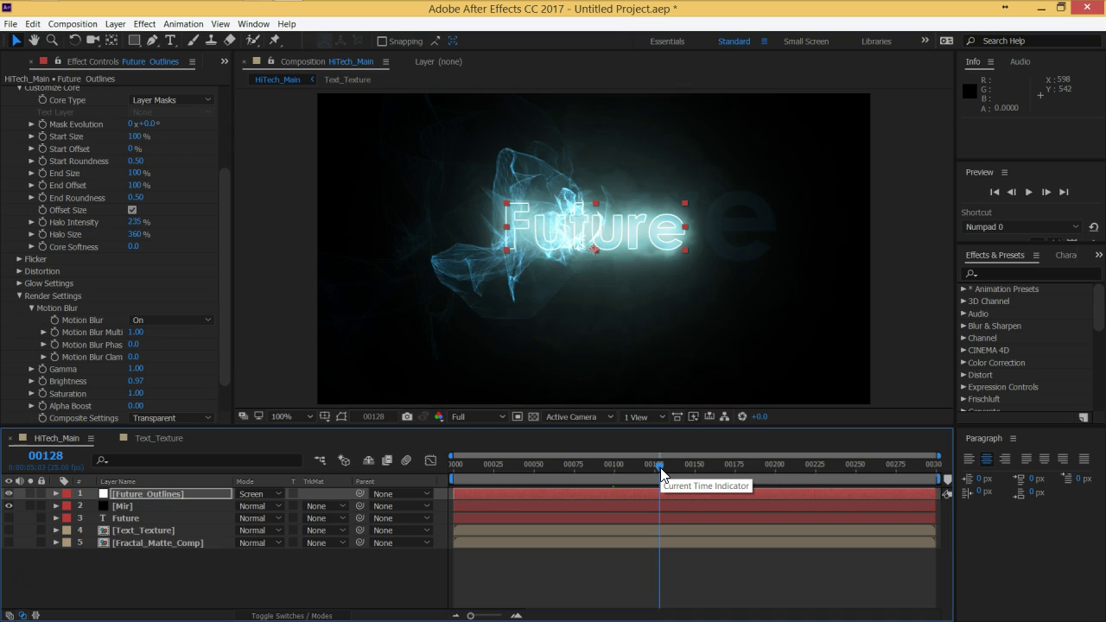
click(649, 468)
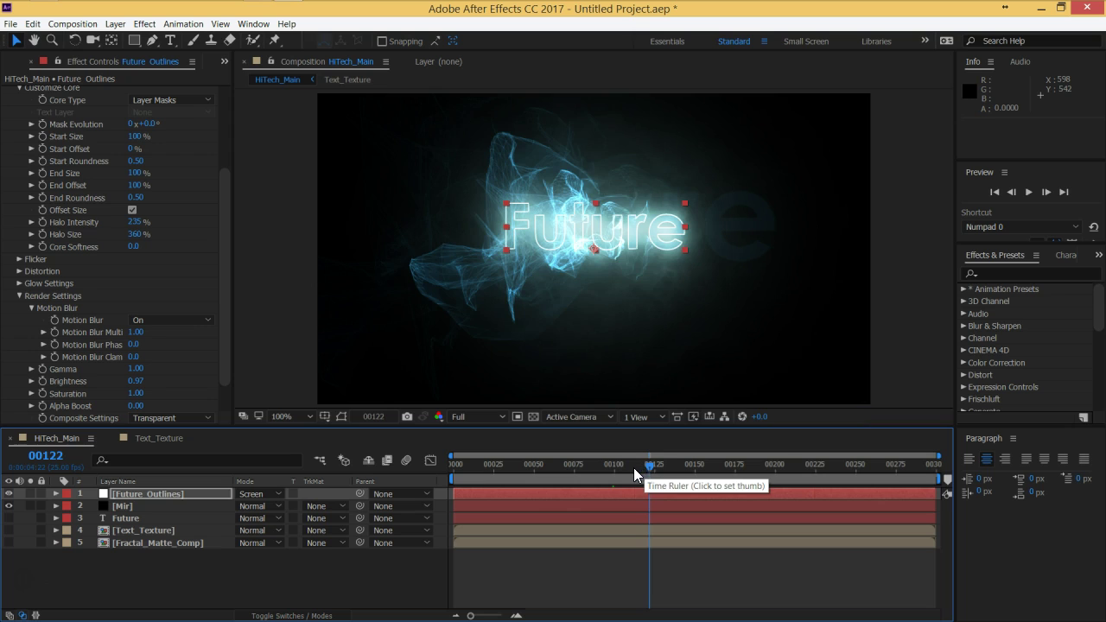
click(633, 467)
click(612, 467)
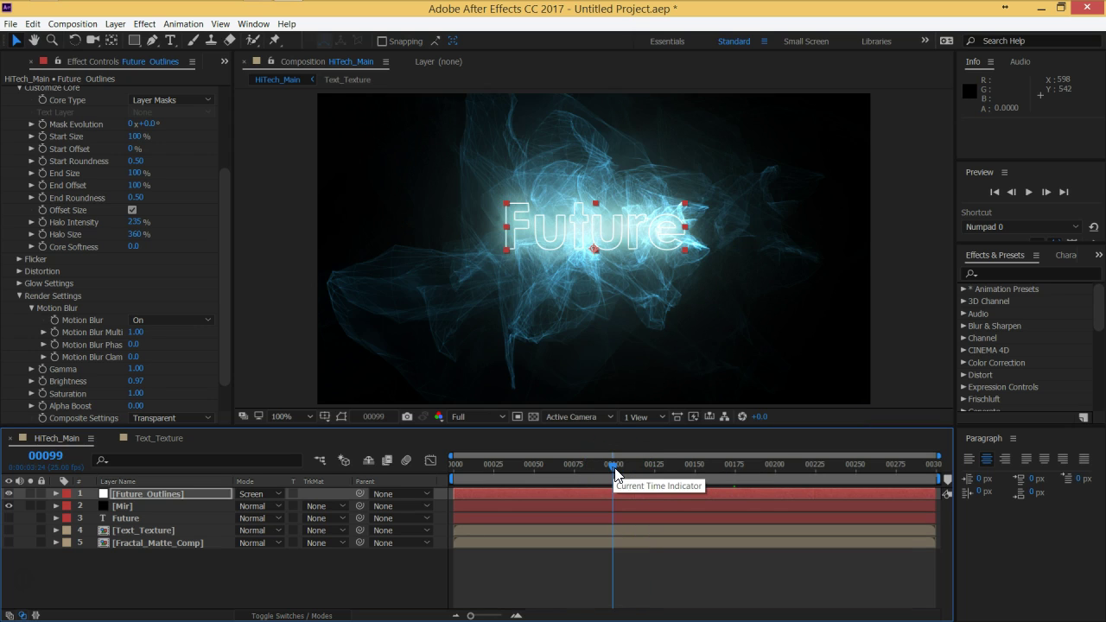
click(629, 467)
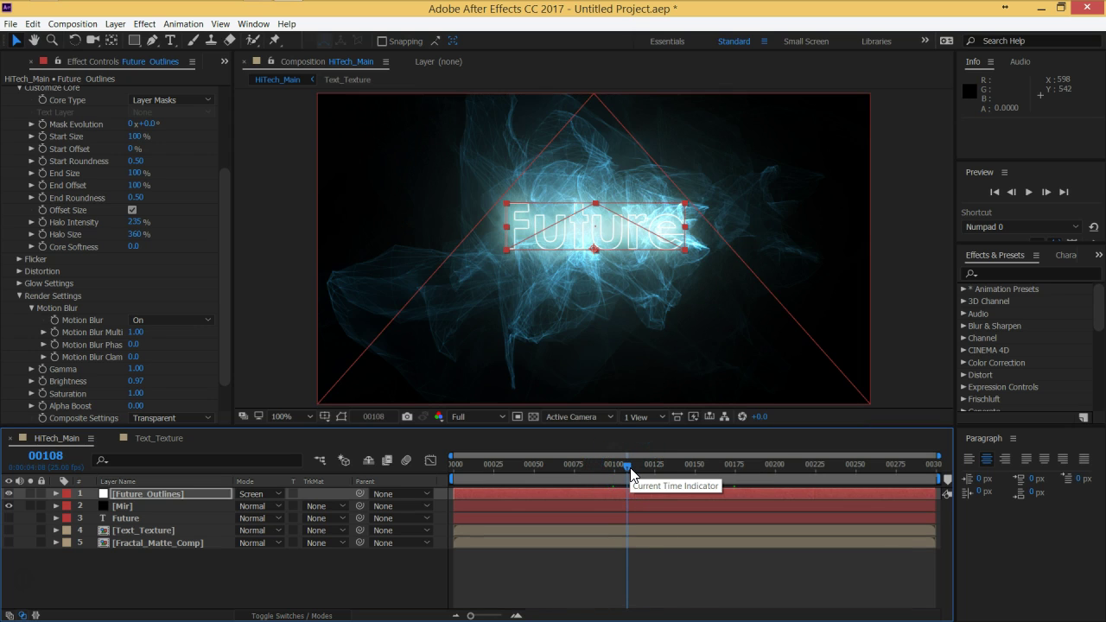
click(627, 473)
- Reduce Saber's End Offset to 0% on the Future Outlines layer
click(139, 536)
drag(139, 536, 146, 521)
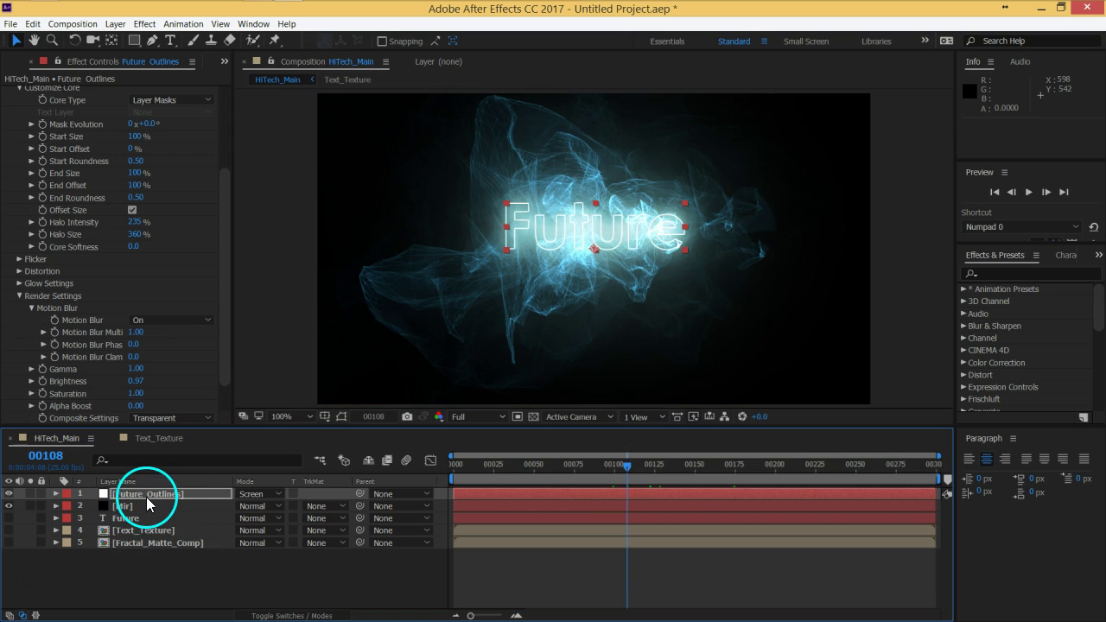
click(146, 496)
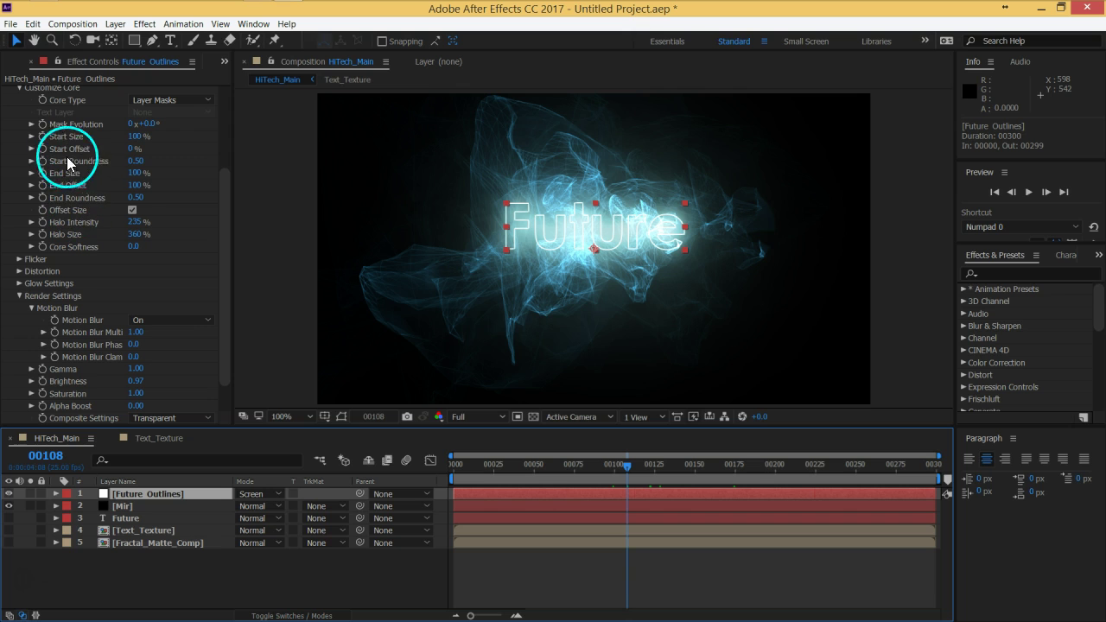
drag(132, 149, 63, 149)
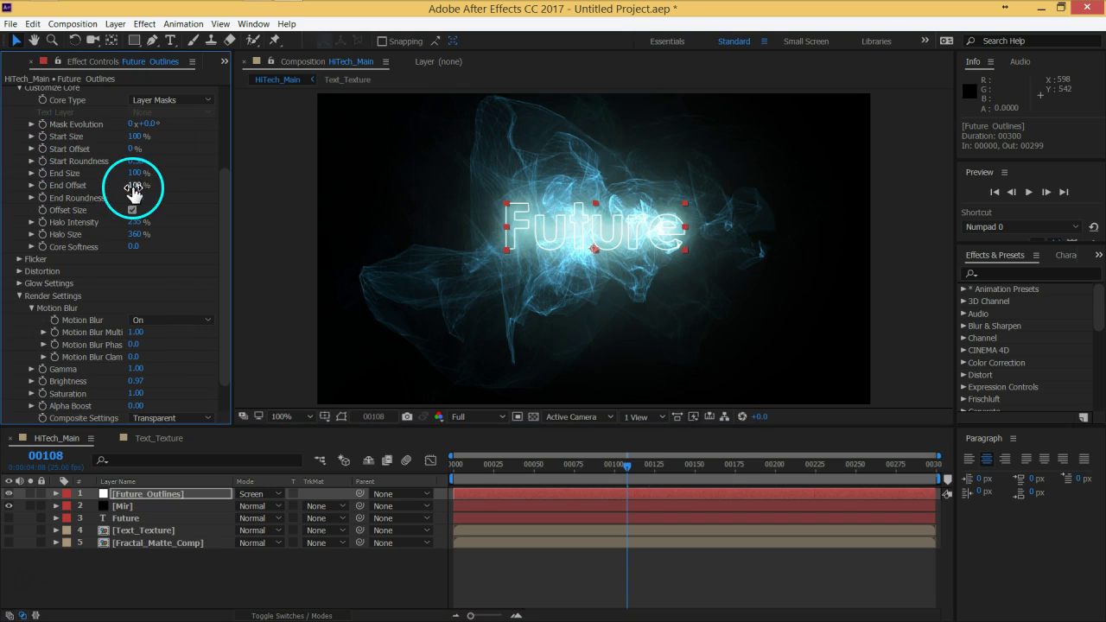
drag(126, 185, 2, 185)
- Find the point where the strands finish forming the title and start keyframing Saber's End Offset at frame 148
drag(629, 464, 664, 469)
click(680, 468)
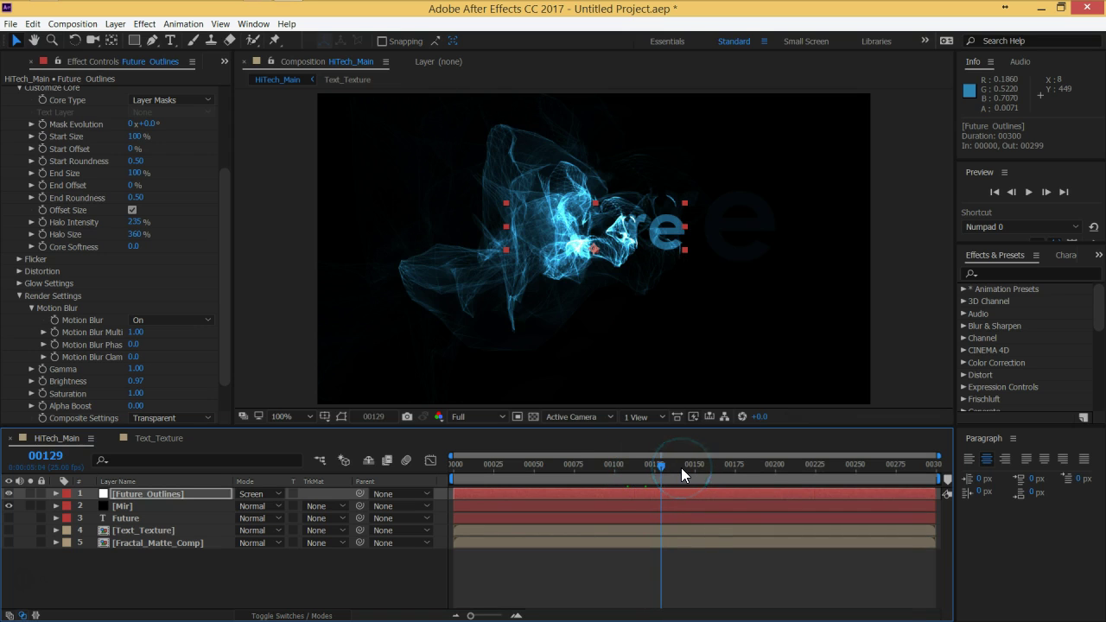
click(698, 467)
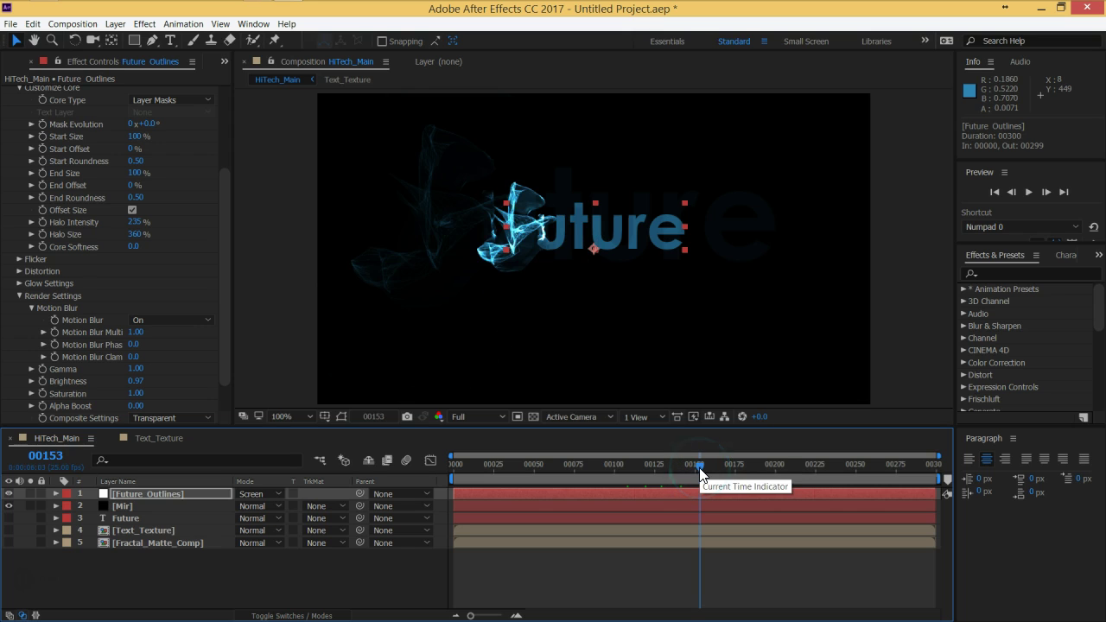
drag(700, 473, 692, 473)
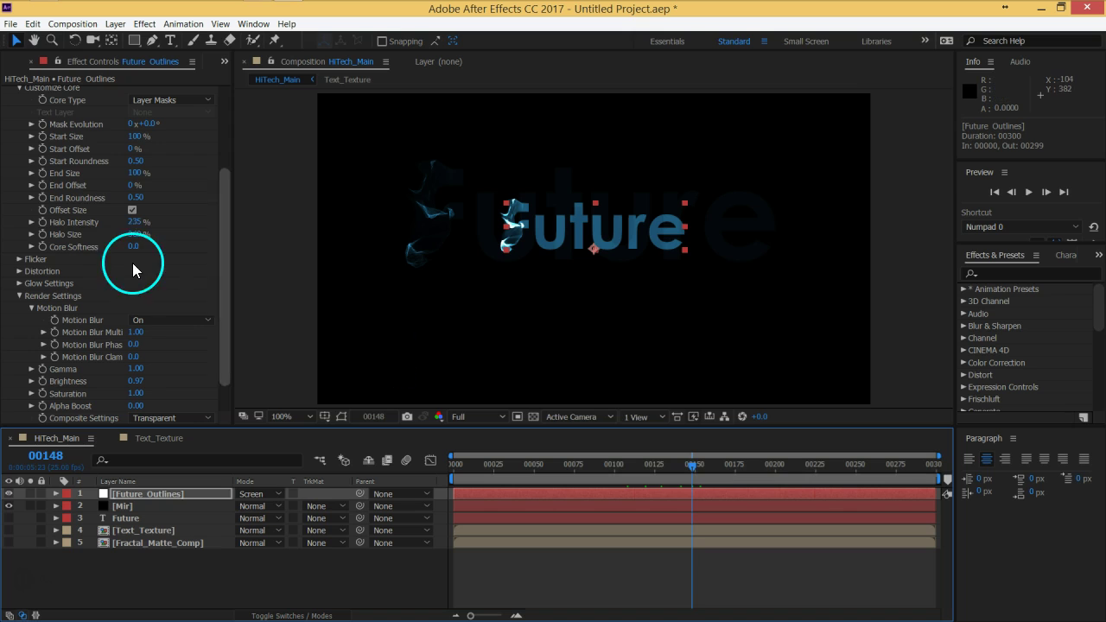
click(61, 185)
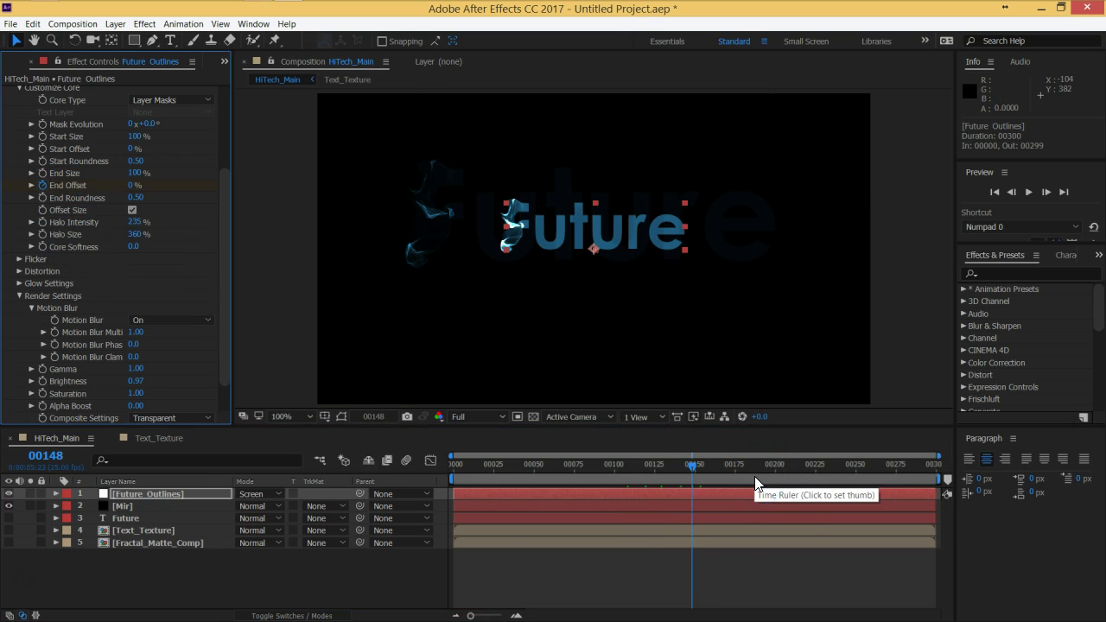
- Add an End Offset keyframe of 100% at frame 178, 30 frames after the first
key(shift+Page_Down)
key(shift+Page_Down)
key(shift+Page_Down)
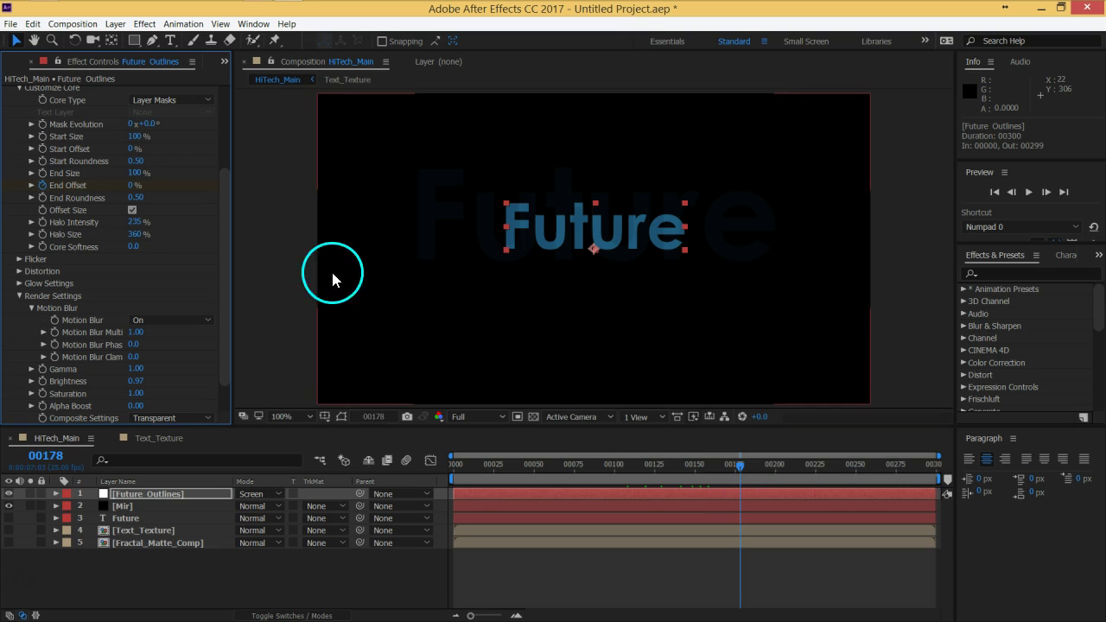
drag(132, 192, 274, 190)
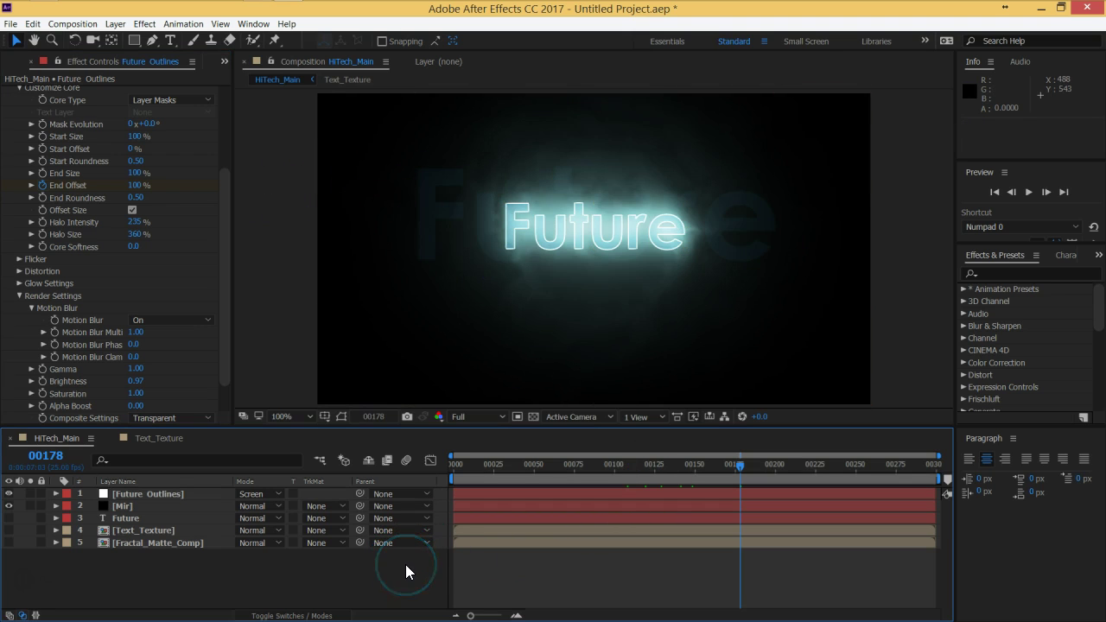
- Deselect all layers and preview the animation of the HiTech_Main composition
click(374, 553)
key(space)
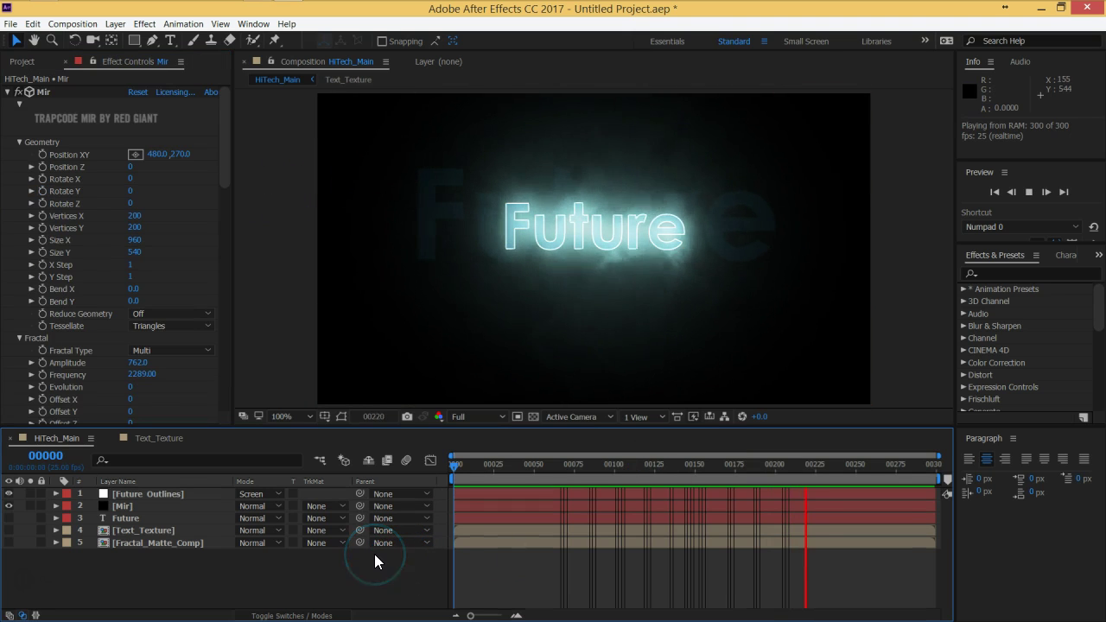